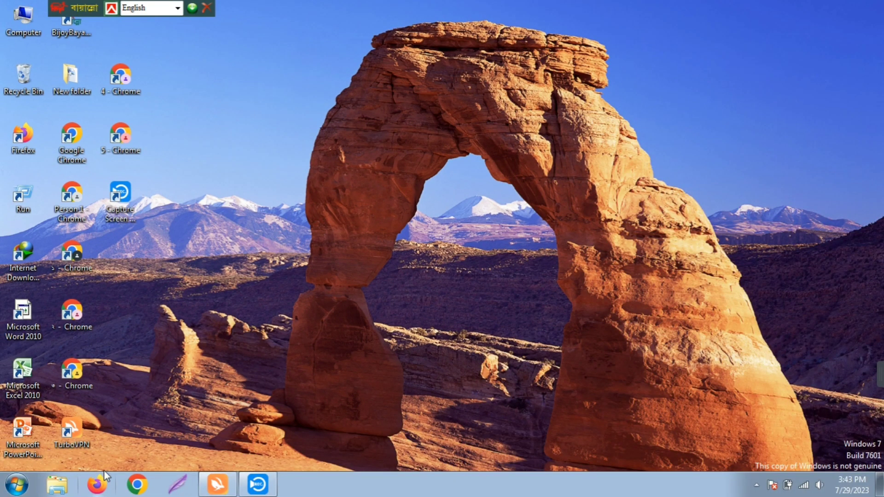
Launch Firefox from the Windows 7 taskbar to a fresh New Tab page
click(94, 486)
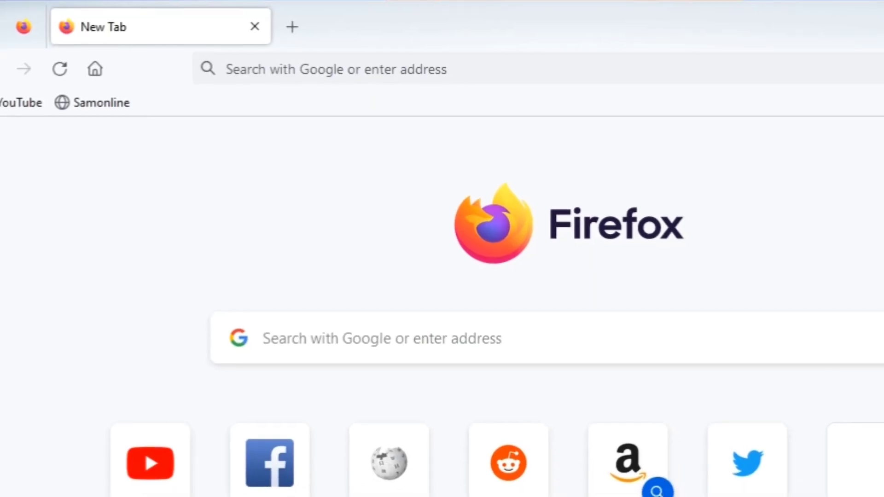
Search Google for 'infinity free host' from the new tab's search box
click(334, 342)
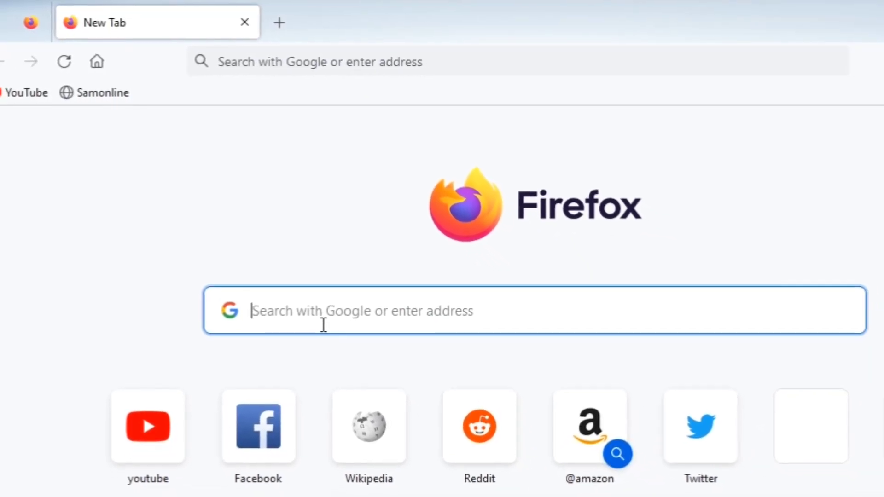
text(i)
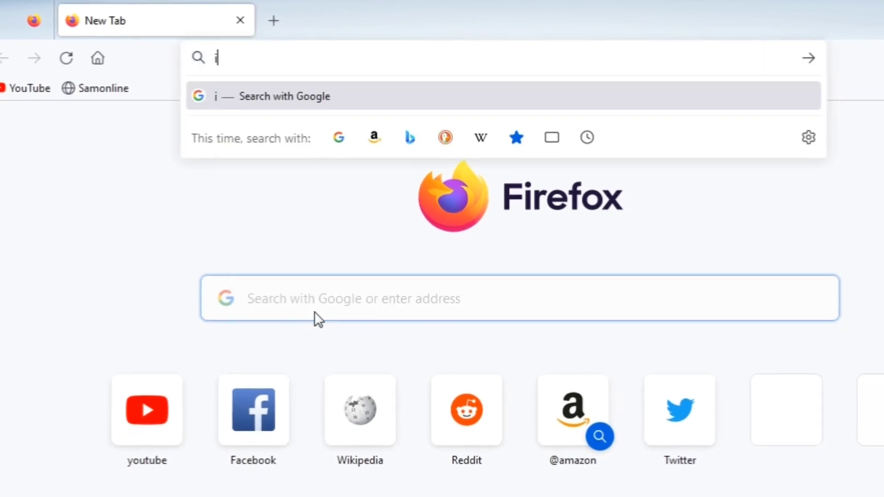
text(nfini)
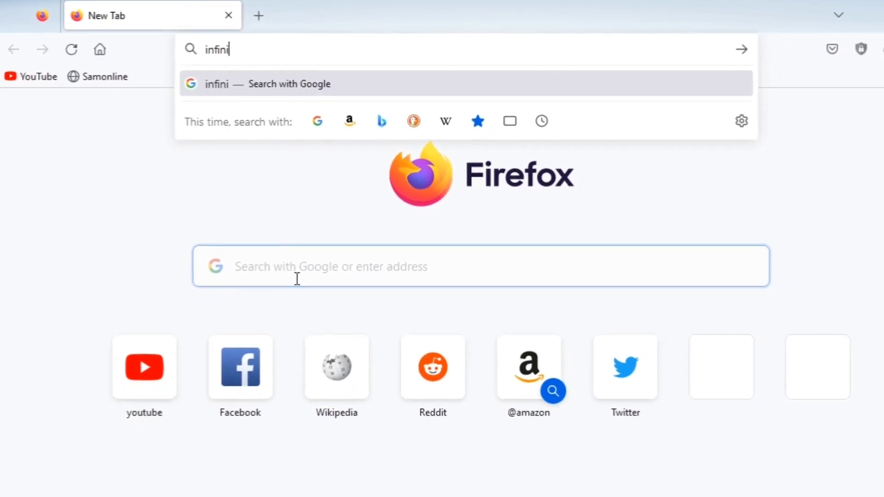
text(ty free host)
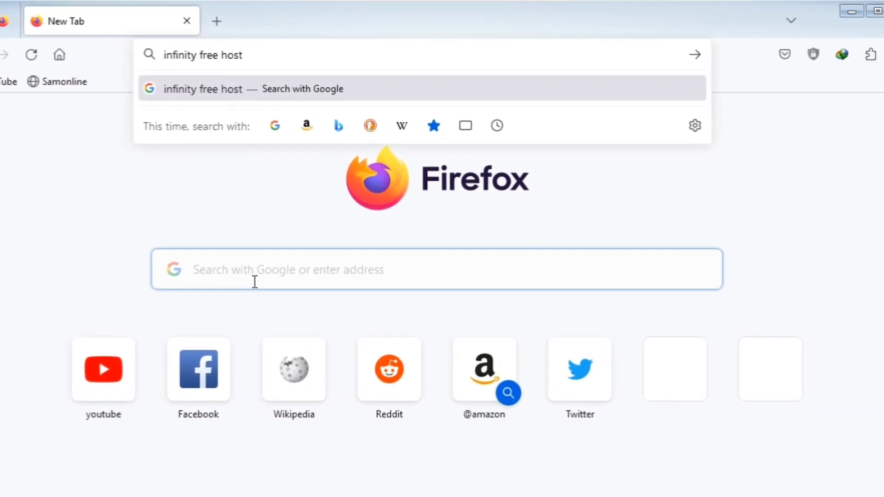
key(Return)
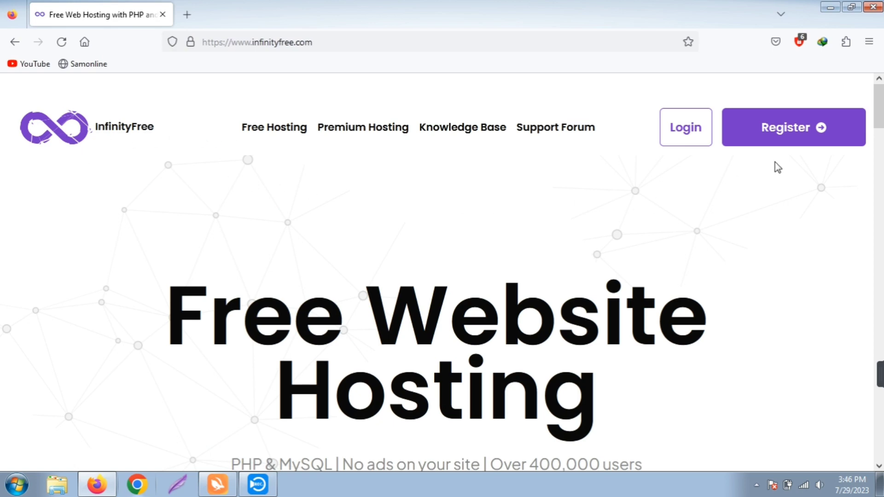
Accept the privacy consent notice and begin entering the account e-mail address on the sign-up form
scroll(760, 204, down, 1)
scroll(760, 204, down, 10)
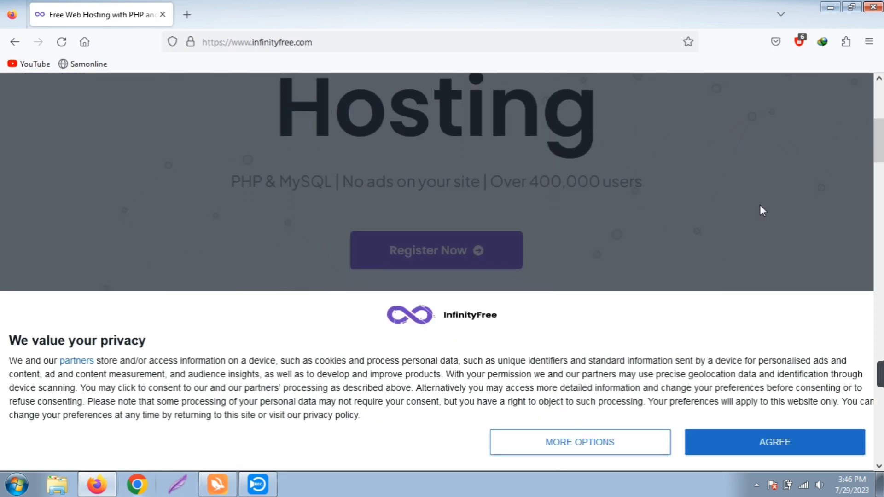
scroll(758, 203, up, 5)
scroll(758, 209, up, 4)
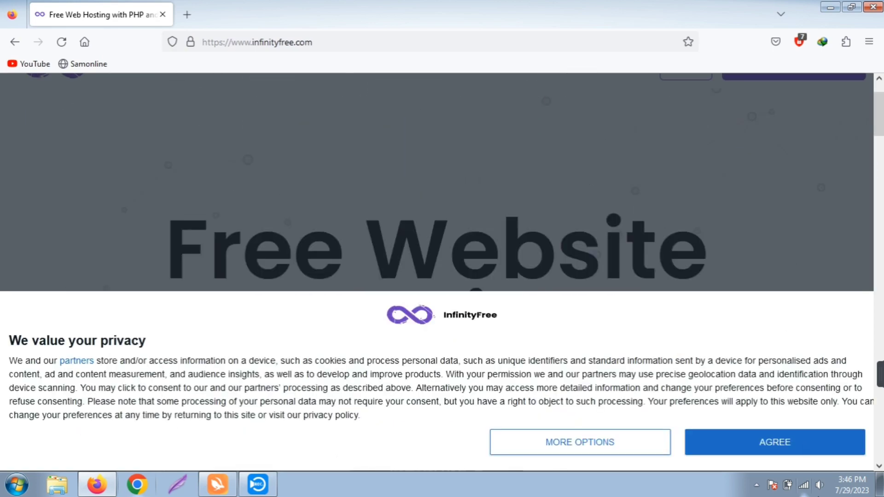
click(760, 449)
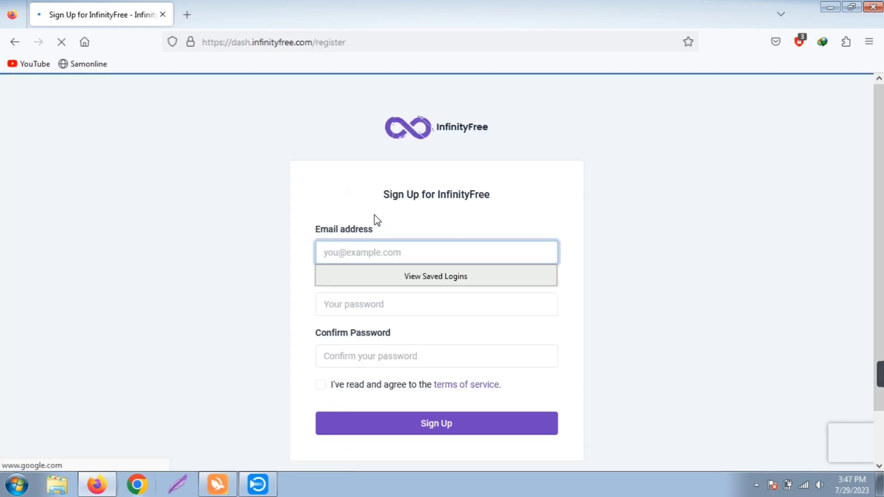
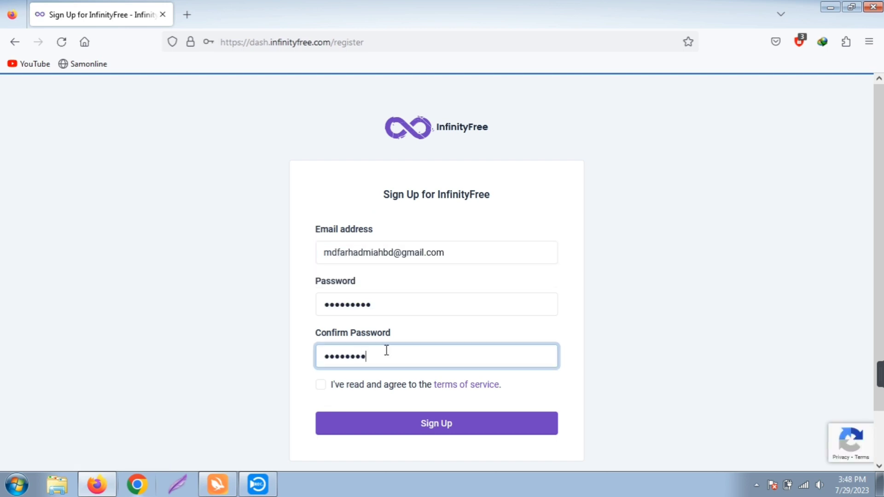
Accept the terms of service, submit the sign-up and decline saving the login
click(321, 387)
click(430, 425)
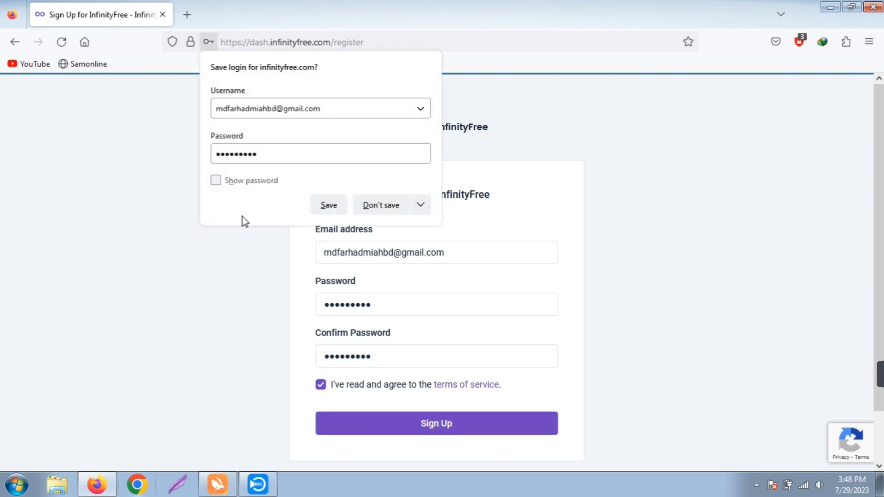
click(392, 205)
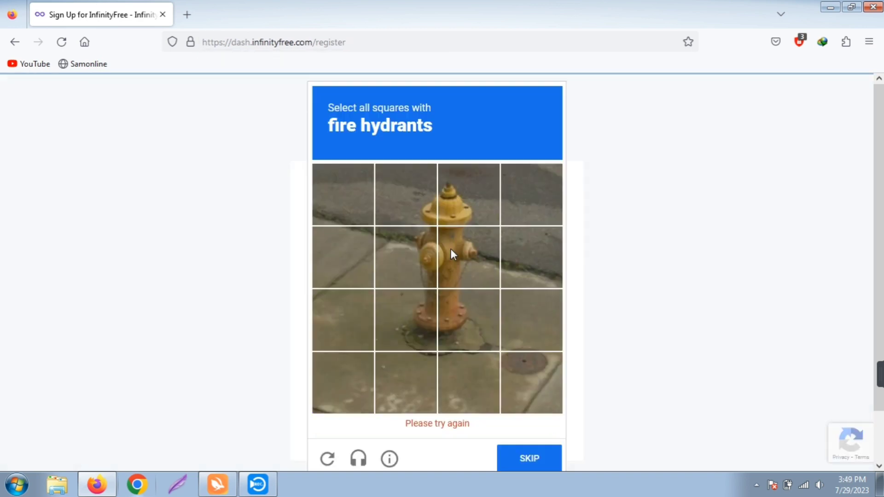
Pass the reCAPTCHA by selecting the five fire hydrant tiles and verifying
click(465, 327)
click(425, 333)
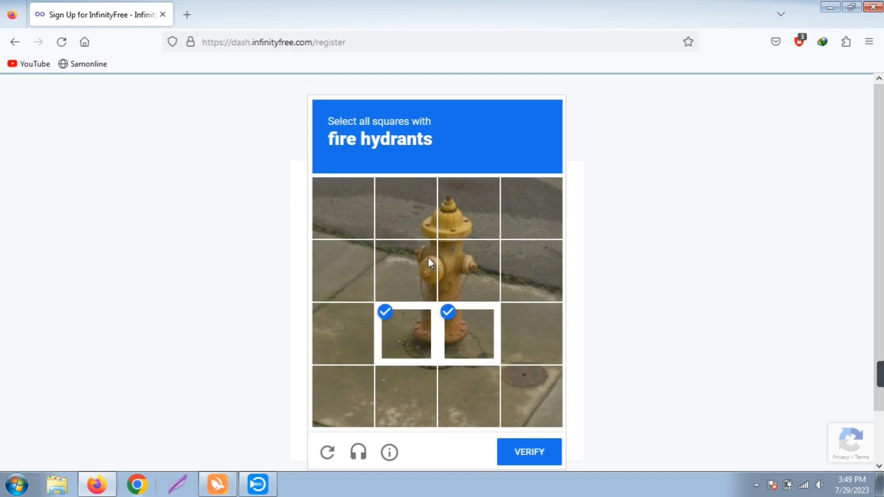
click(427, 256)
click(464, 271)
click(467, 211)
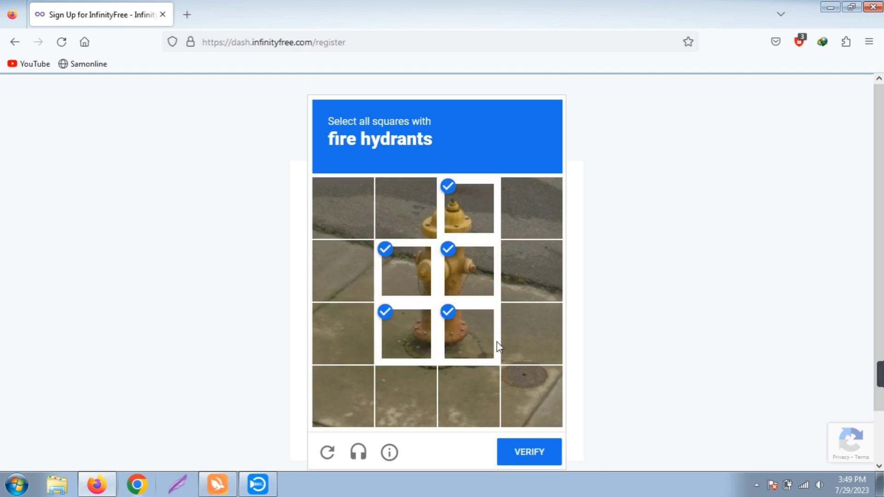
click(529, 449)
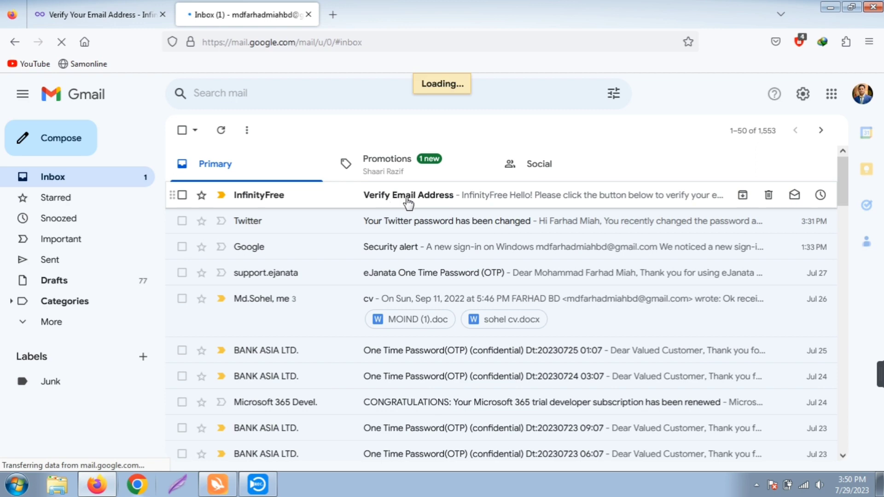
Open InfinityFree's 'Verify Email Address' message in Gmail and confirm the address
click(405, 198)
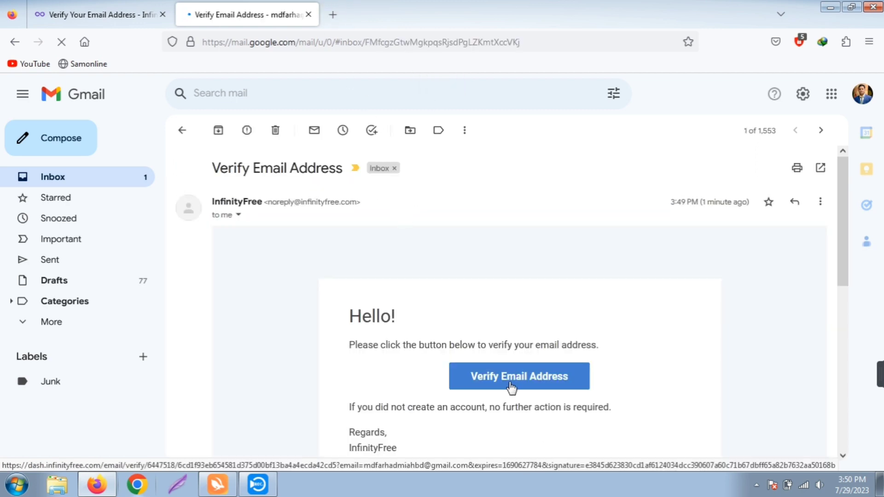
scroll(501, 380, down, 5)
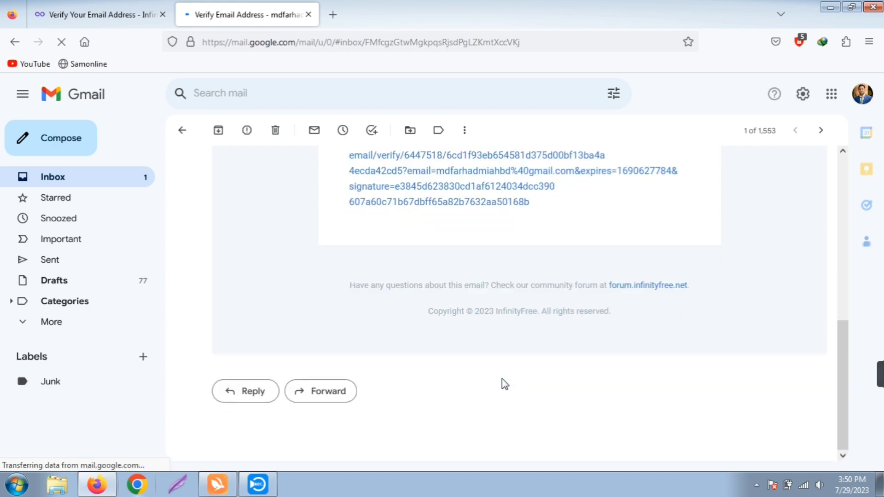
scroll(502, 378, up, 8)
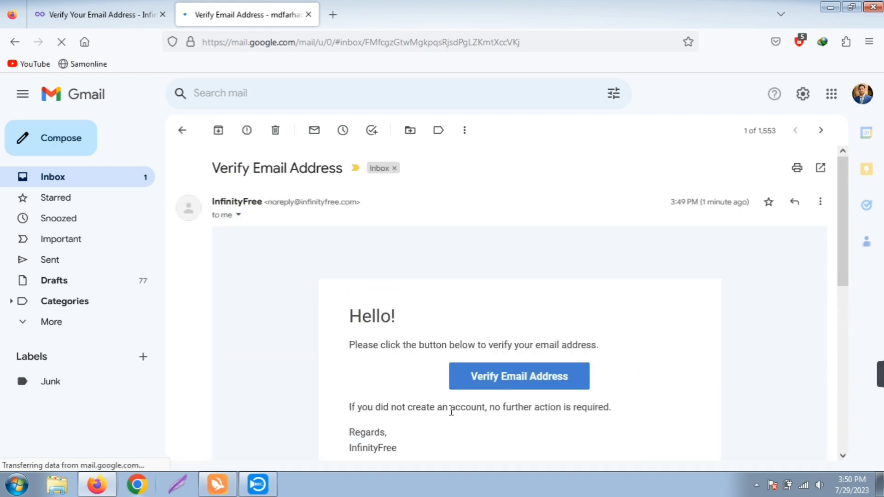
click(511, 380)
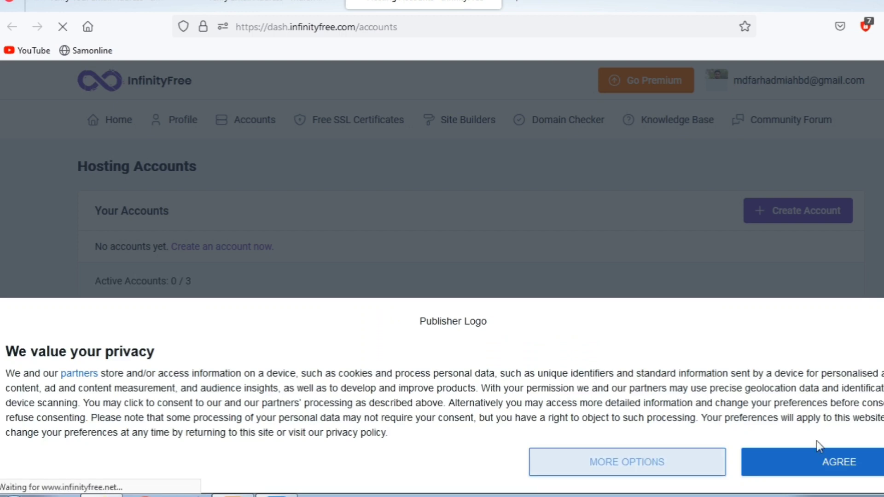
Accept the privacy banner and start a new hosting account from Hosting Accounts
click(845, 466)
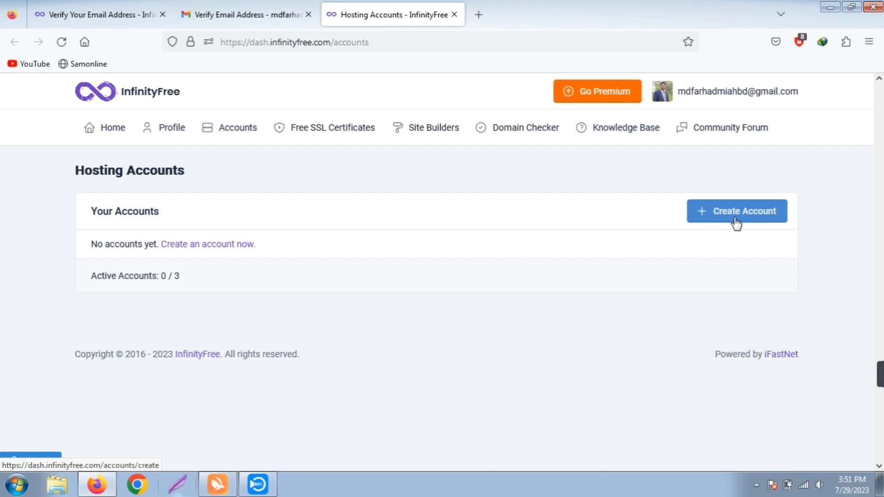
click(735, 221)
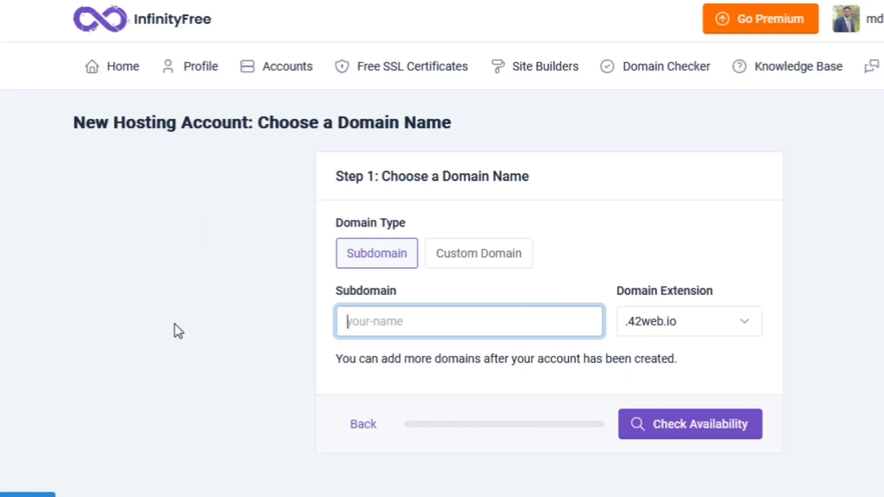
Enter the subdomain name with the .lovestoblog.com extension and confirm it is available
text(F)
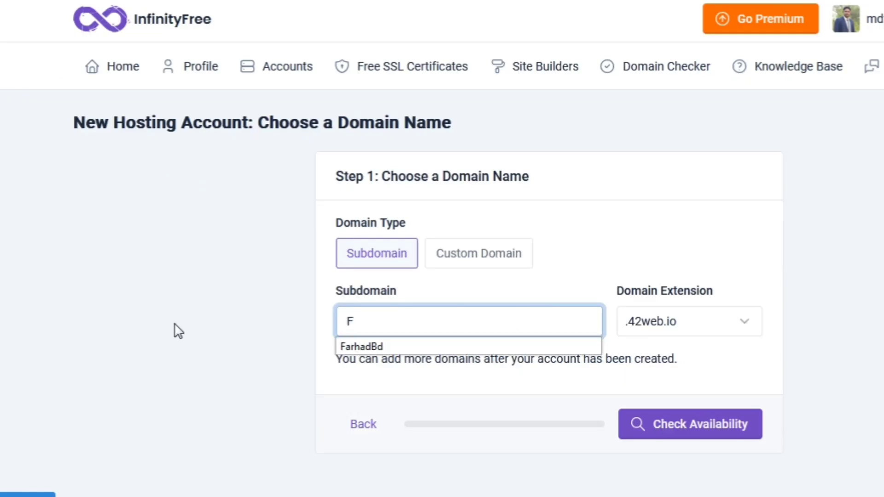
text(ARHADBD)
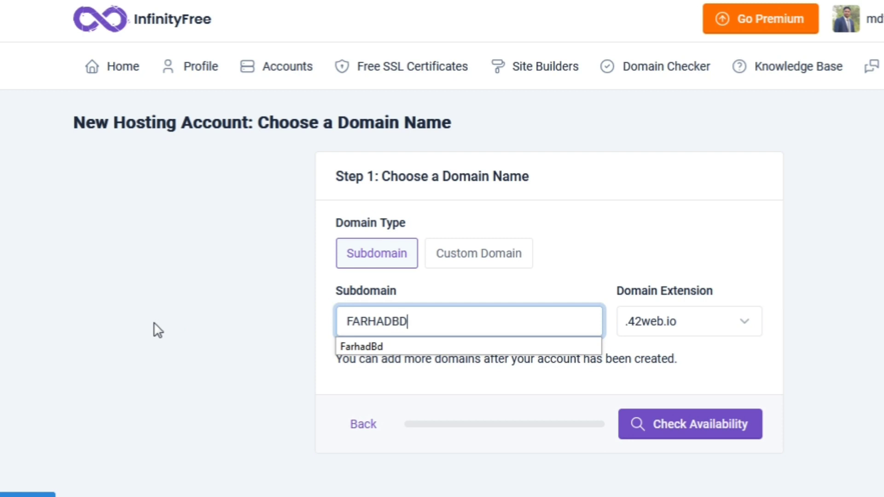
click(742, 328)
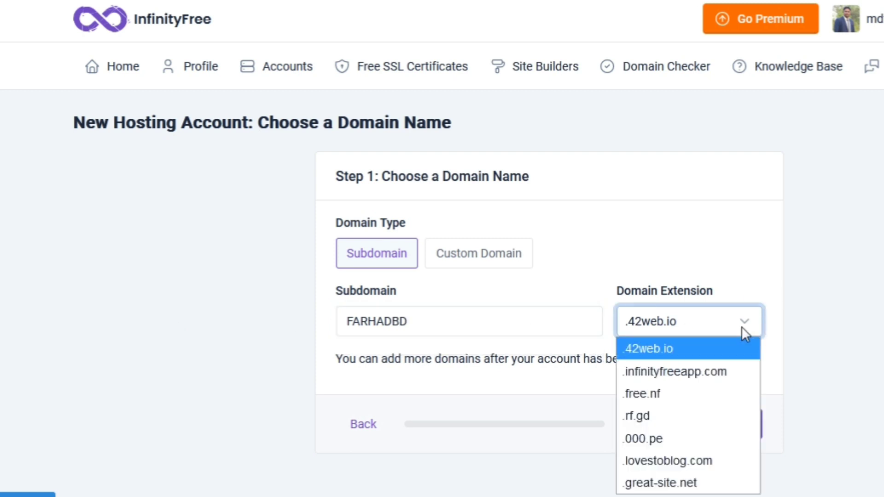
click(697, 460)
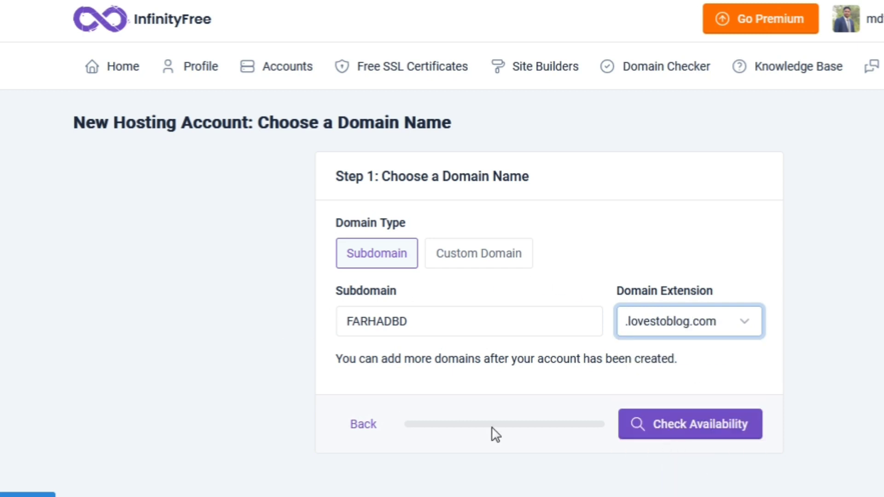
click(688, 431)
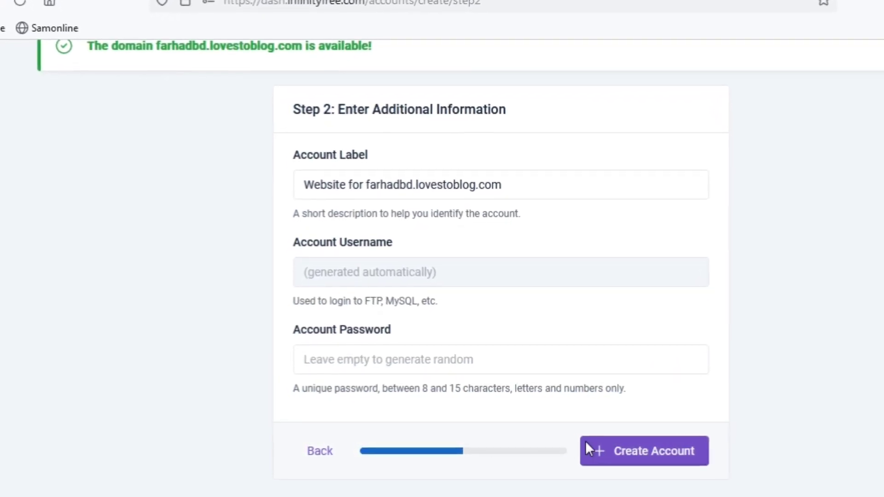
Create the hosting account, note its generated username, and finish the wizard
click(640, 461)
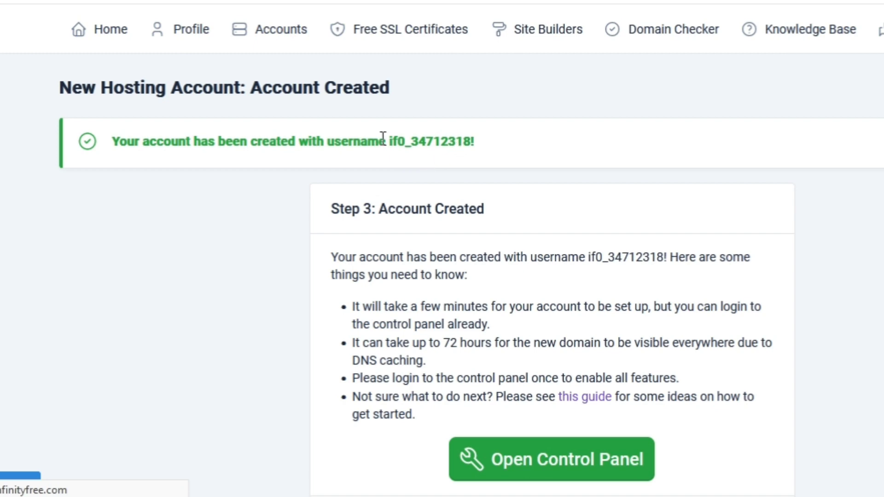
double_click(397, 147)
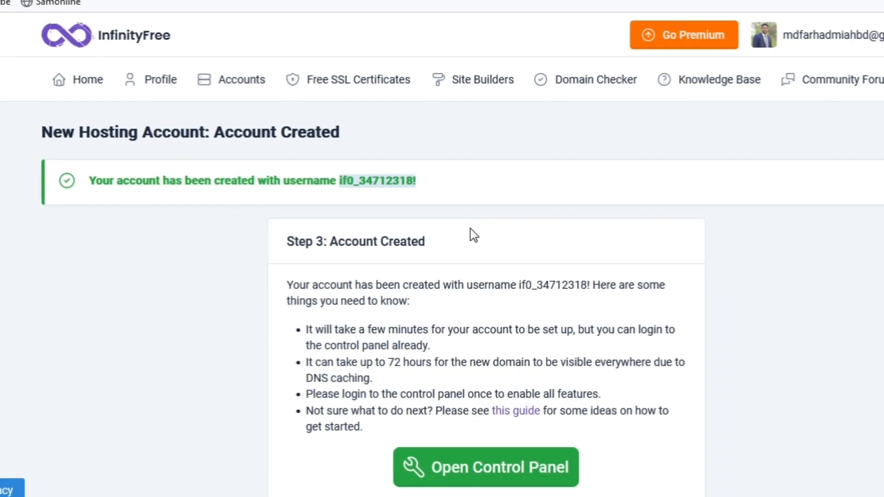
scroll(734, 275, down, 3)
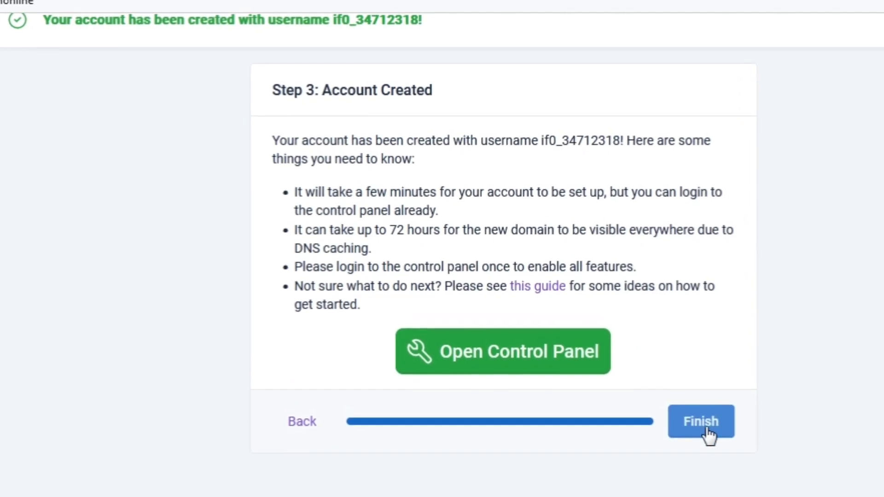
click(704, 426)
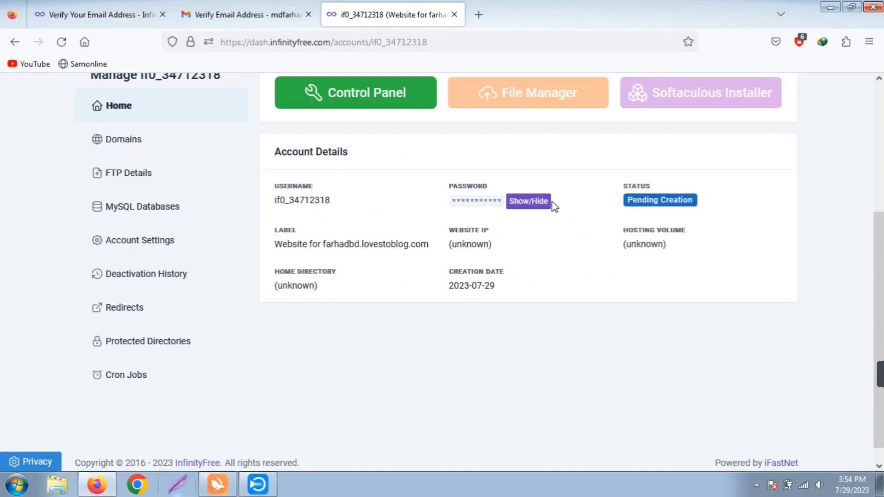
scroll(365, 170, up, 2)
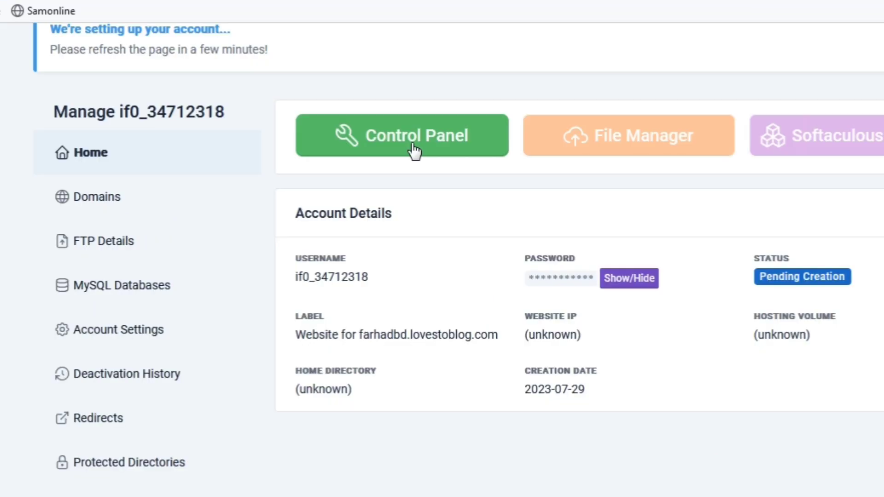
Open the account's Control Panel and approve service emails so it loads
click(412, 145)
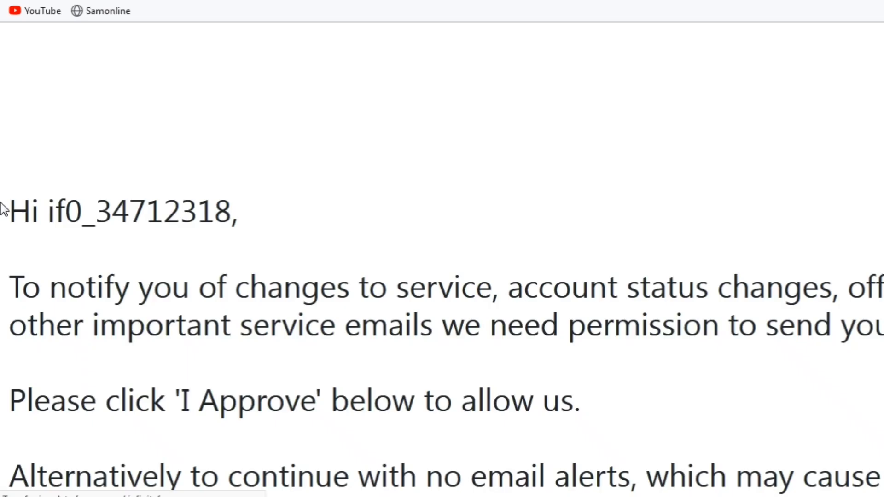
scroll(158, 189, down, 3)
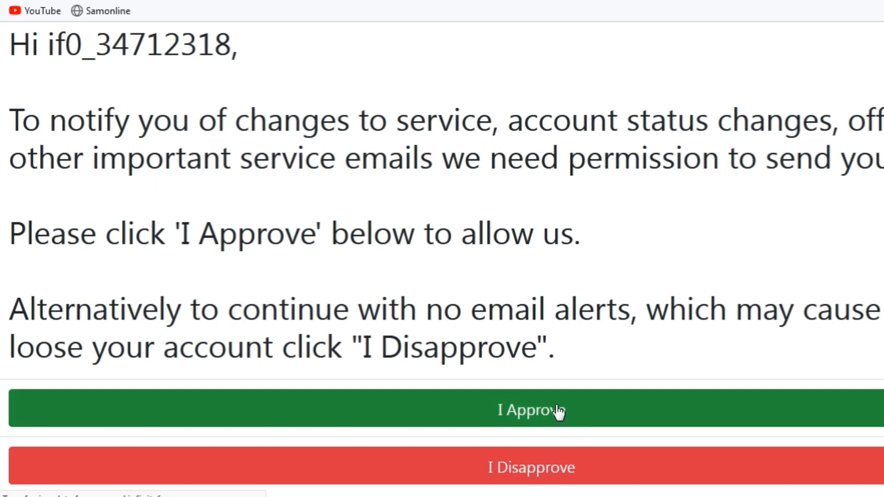
click(628, 409)
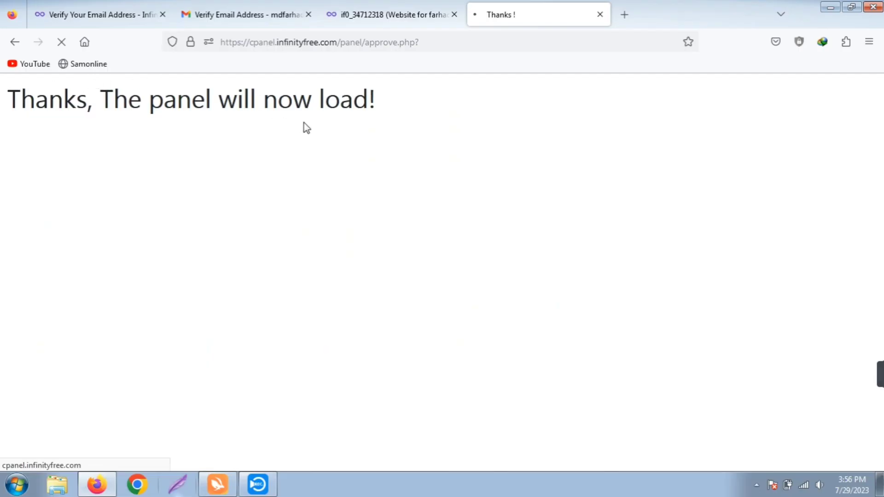
scroll(442, 267, down, 10)
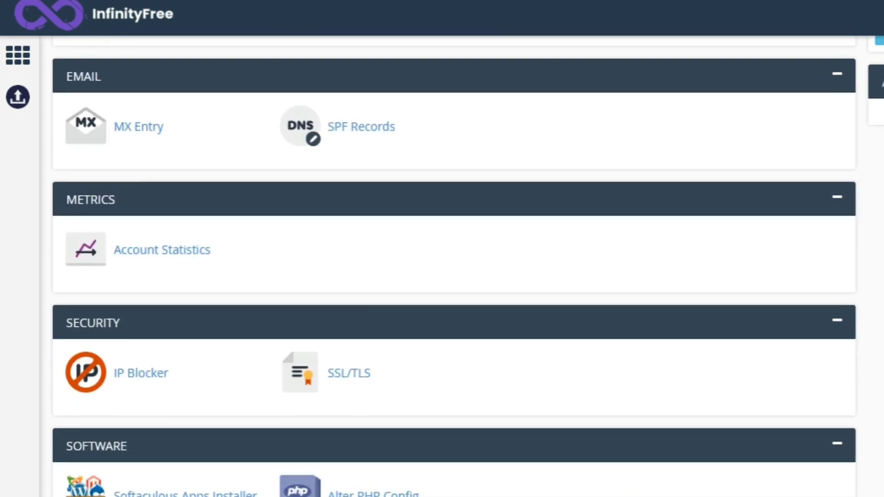
Open Softaculous Apps Installer from the control panel's Software section
scroll(303, 307, down, 4)
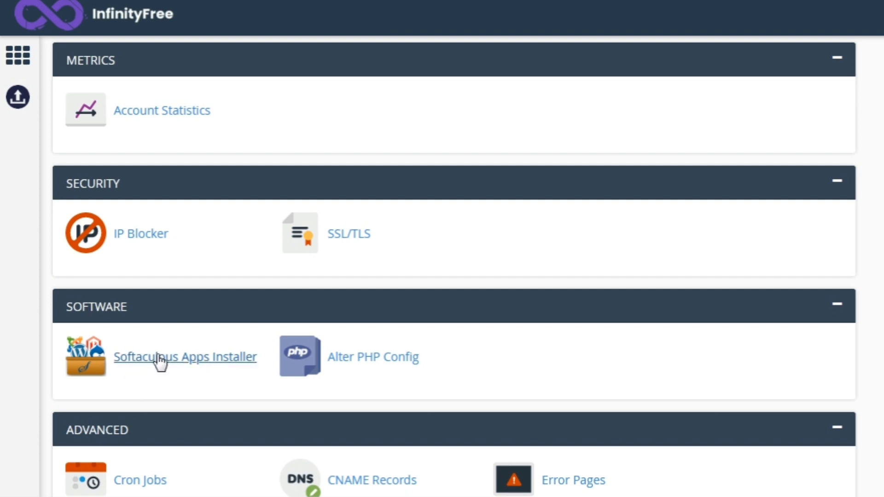
click(177, 359)
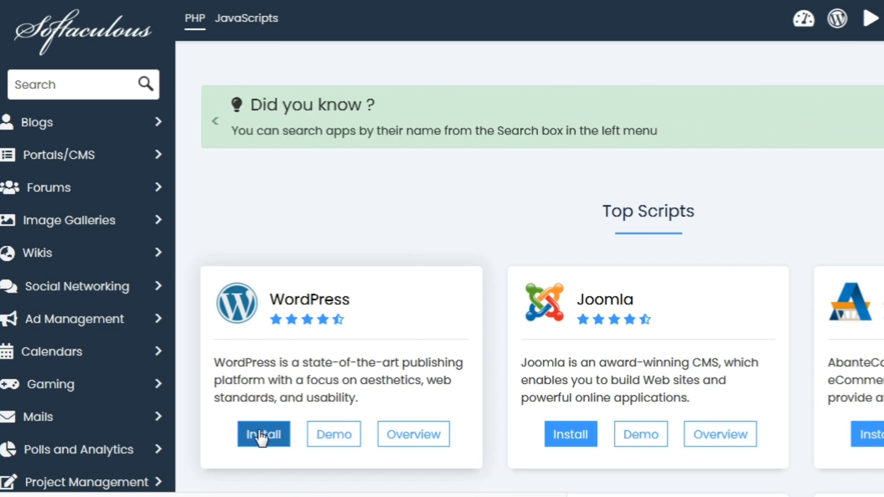
Start a new WordPress install, set the admin username to 'admin', and run the installation
click(309, 412)
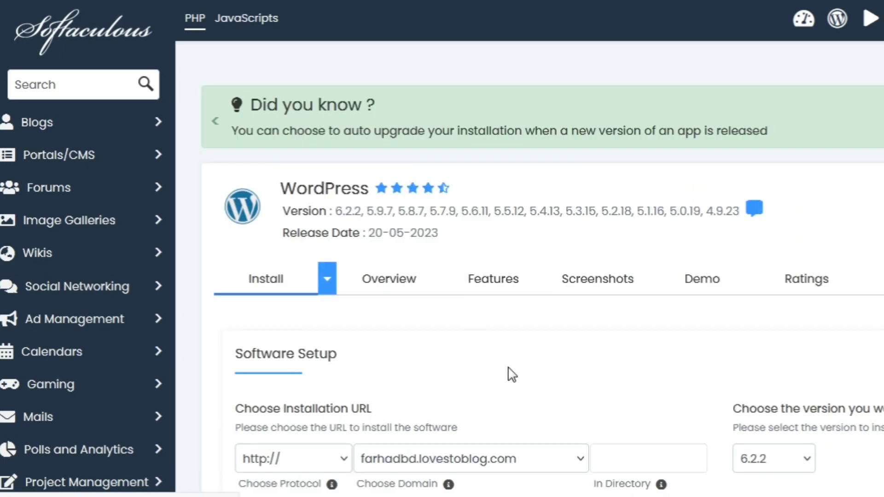
scroll(508, 363, down, 3)
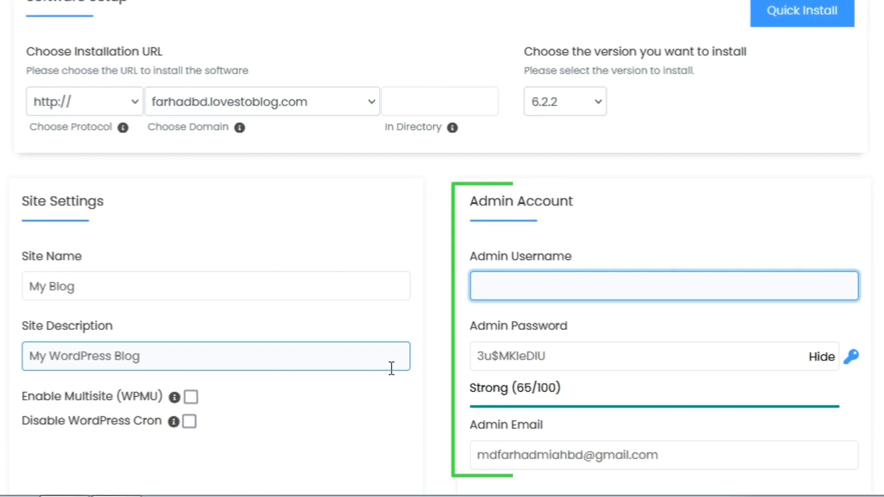
text(a)
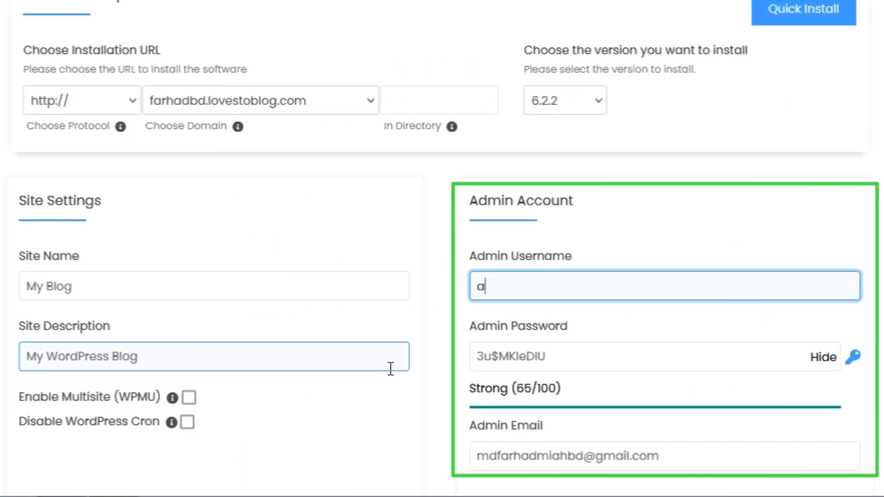
text(d)
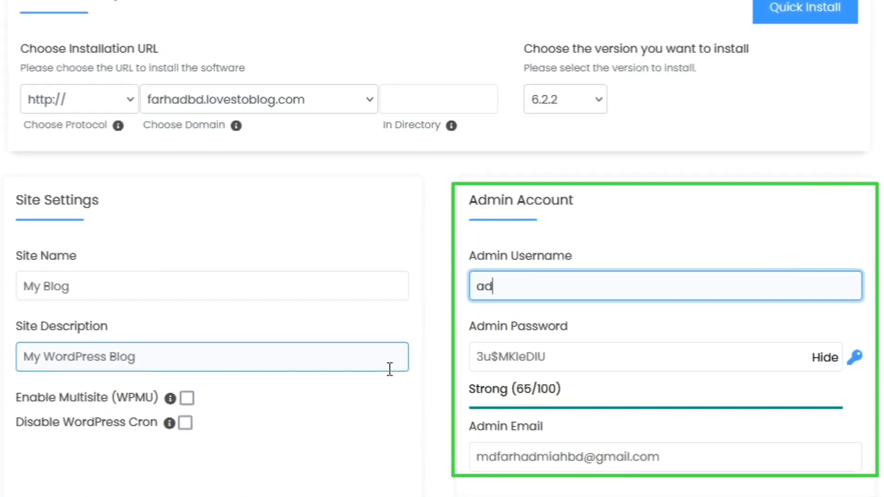
text(min)
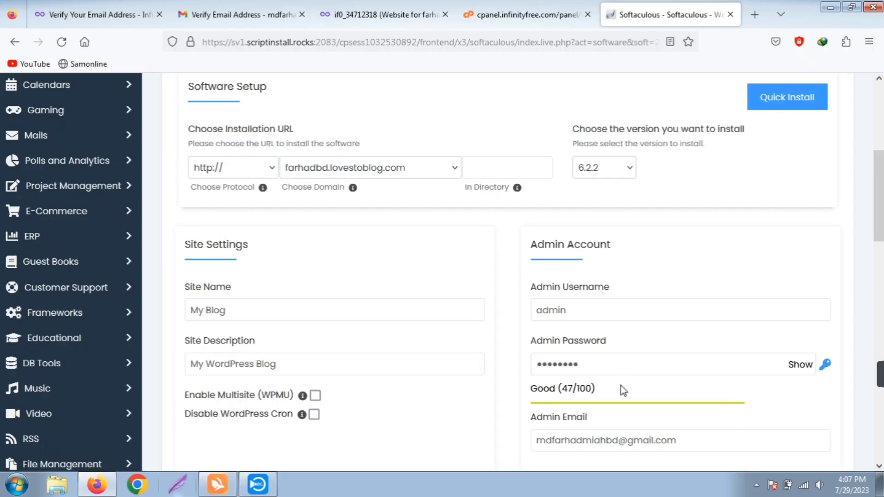
scroll(621, 387, down, 2)
click(618, 373)
scroll(629, 366, down, 2)
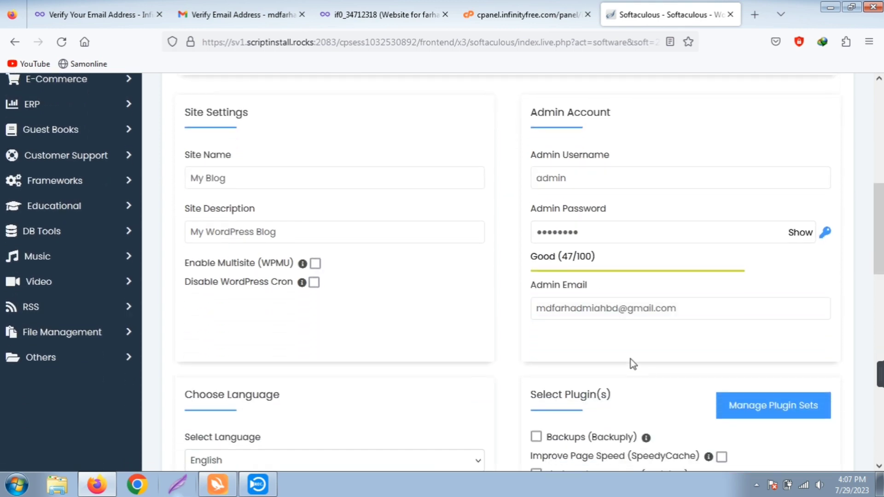
click(802, 338)
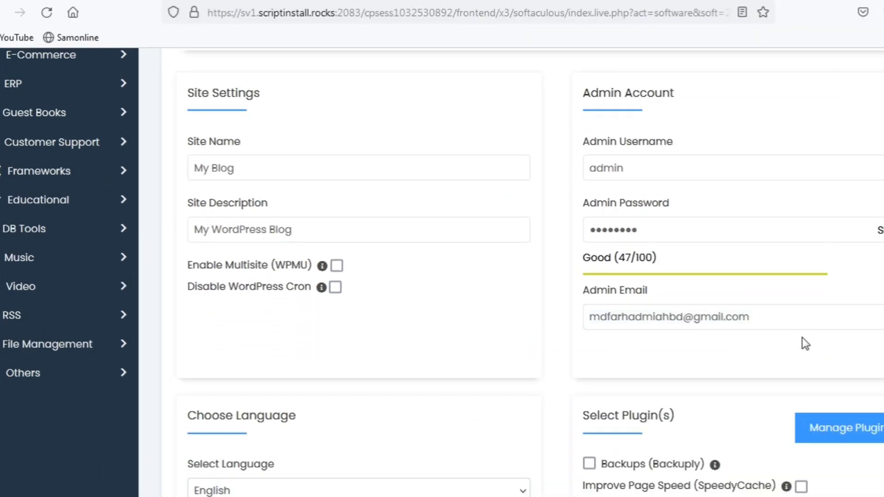
scroll(719, 332, down, 10)
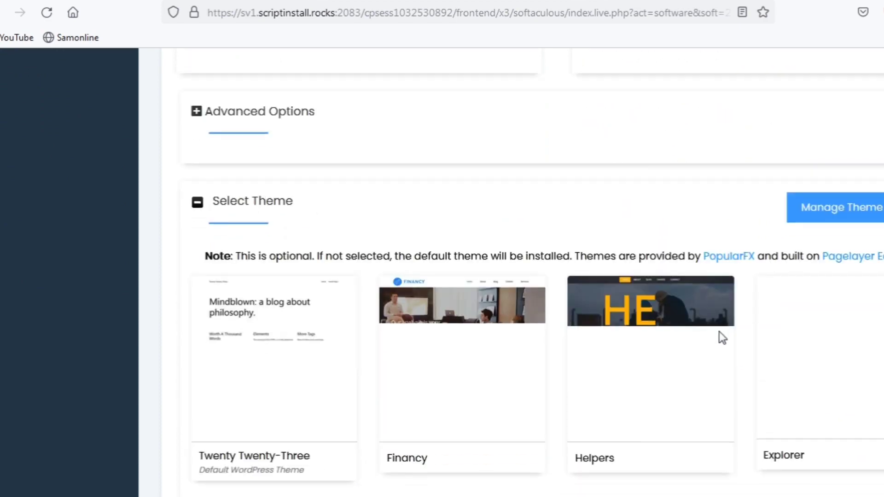
scroll(715, 333, down, 5)
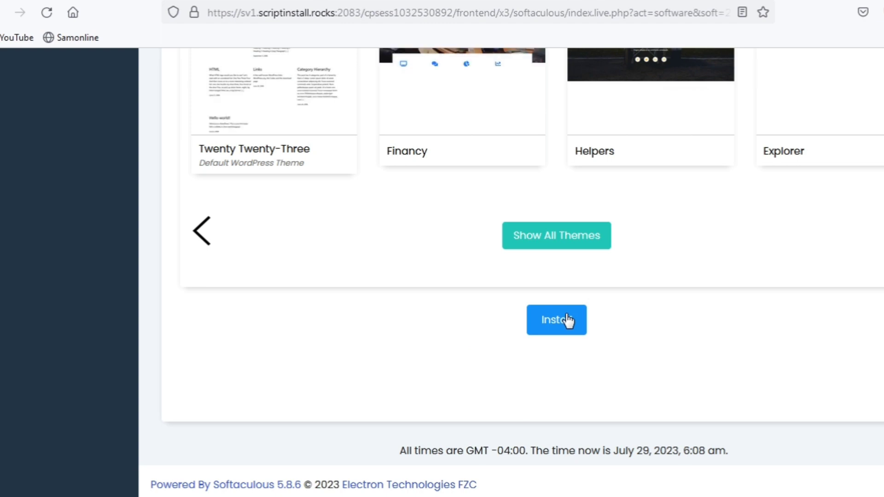
click(567, 320)
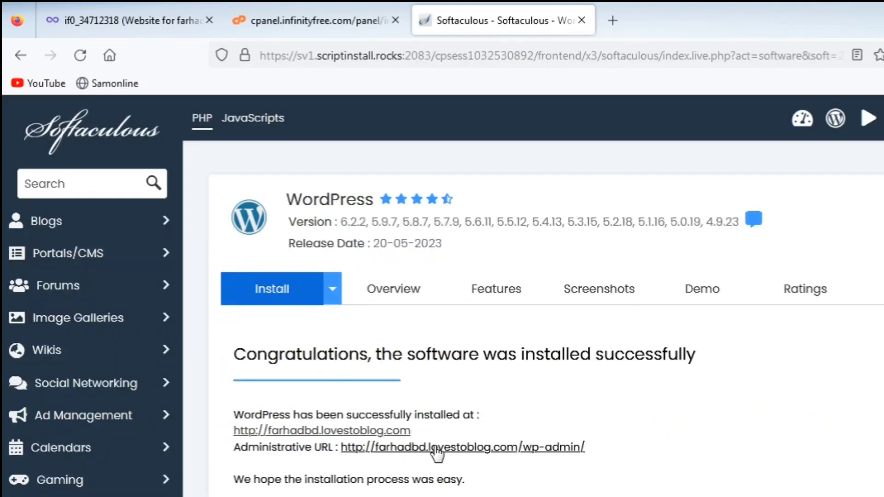
Open the new site's /wp-admin/ Administrative URL from the success page
click(434, 448)
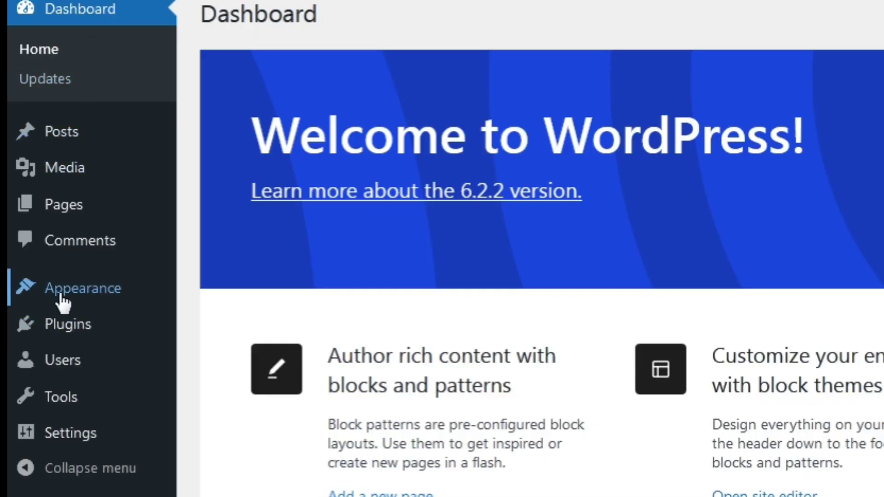
Install the Astra theme from Appearance > Themes > Add New
mouse_move(63, 302)
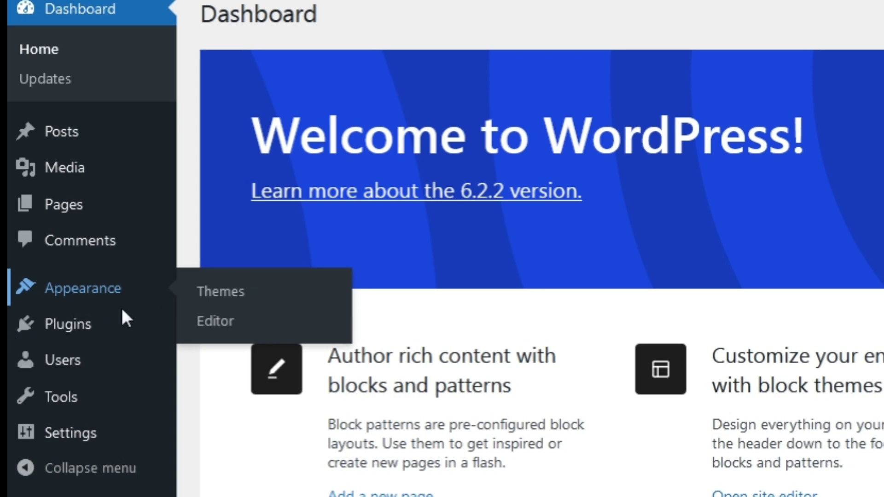
click(224, 291)
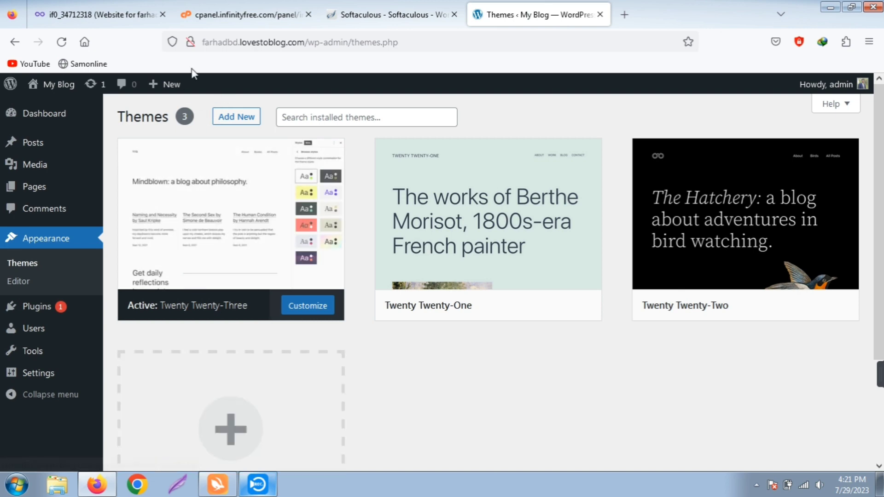
click(245, 421)
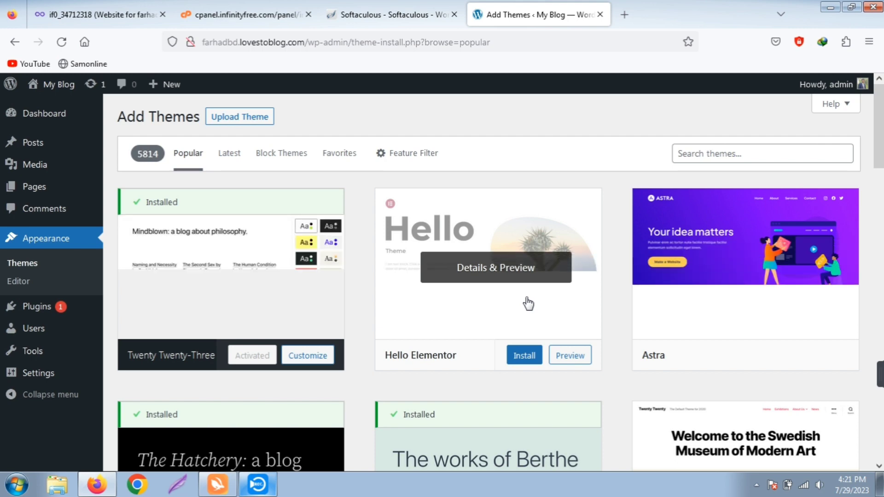
scroll(527, 303, down, 1)
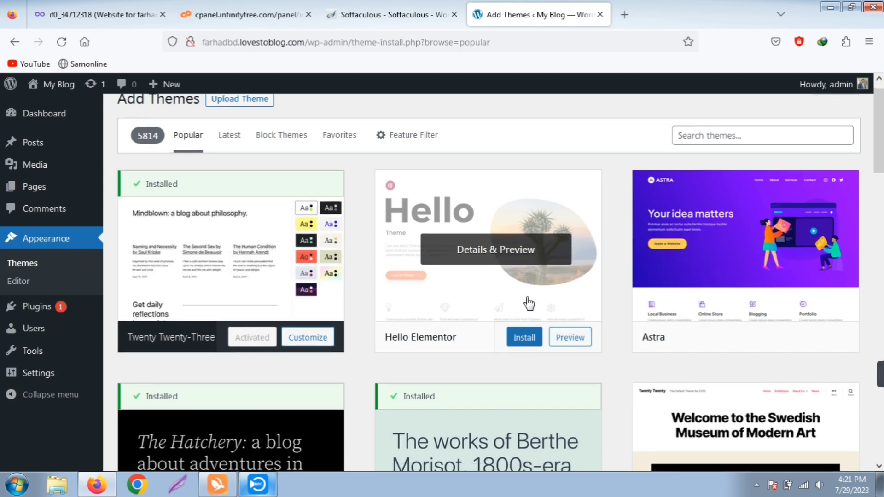
scroll(527, 302, up, 1)
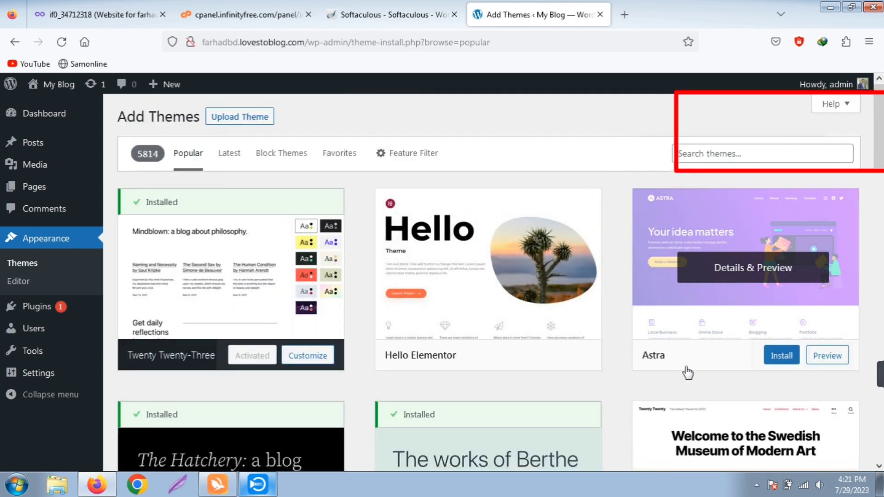
click(777, 362)
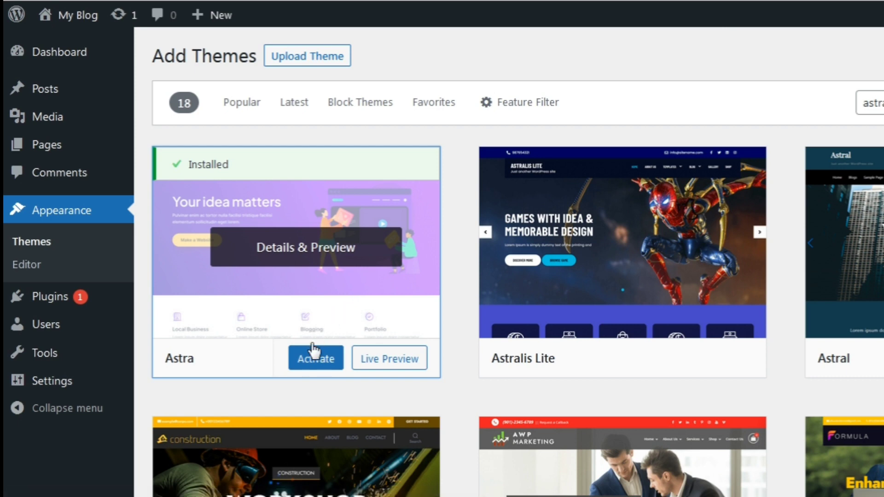
Activate Astra and launch its Starter Templates setup with Get Started
click(309, 358)
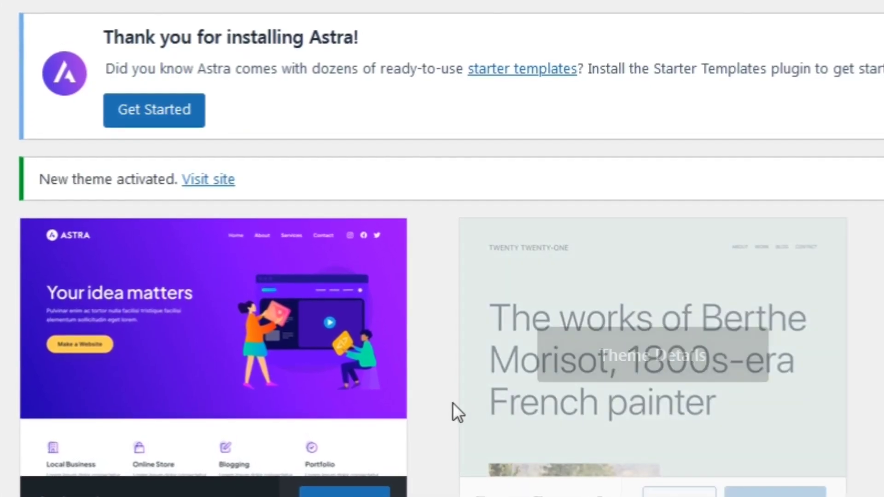
mouse_move(103, 47)
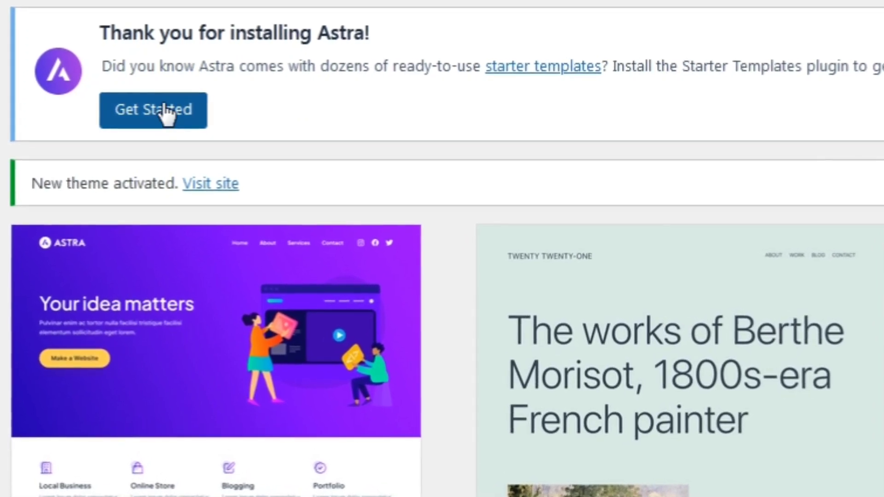
click(165, 110)
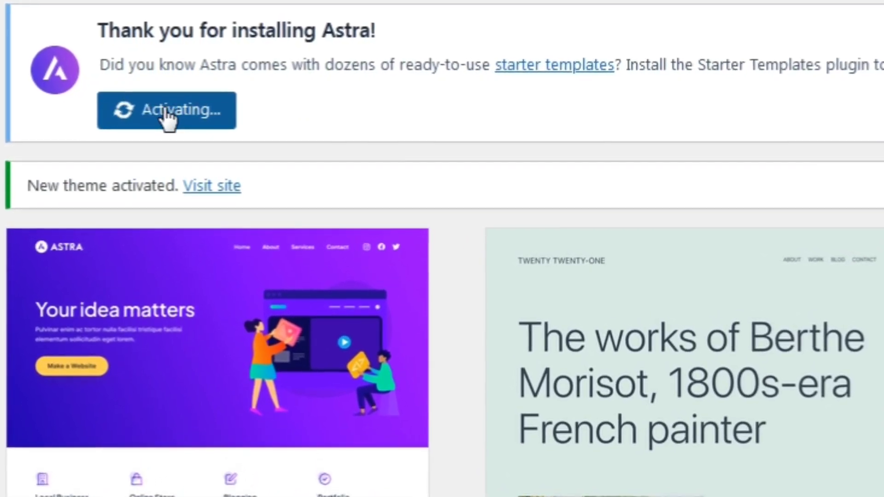
scroll(33, 83, down, 3)
scroll(32, 83, down, 2)
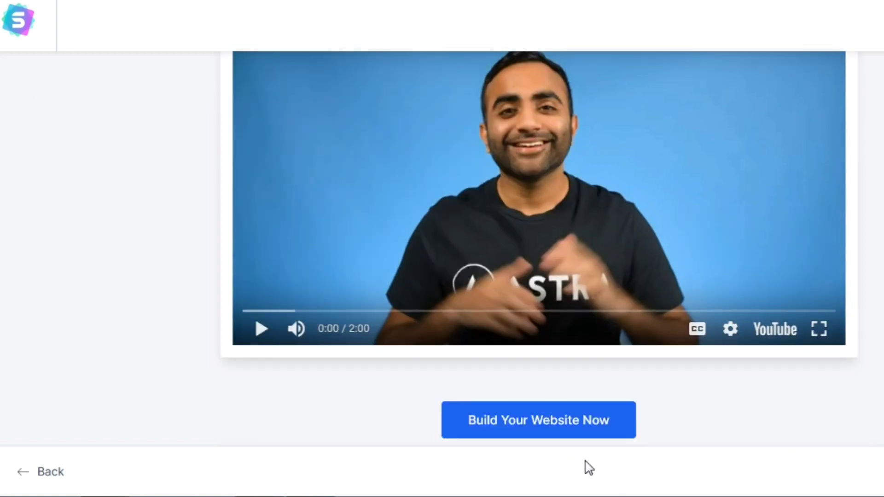
Build from a template with Elementor as page builder, picking the Local Bakery design
click(527, 425)
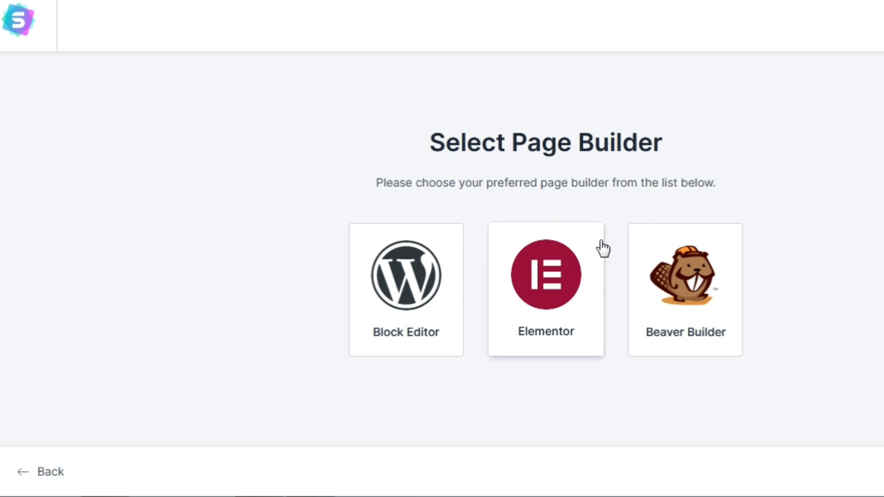
click(537, 289)
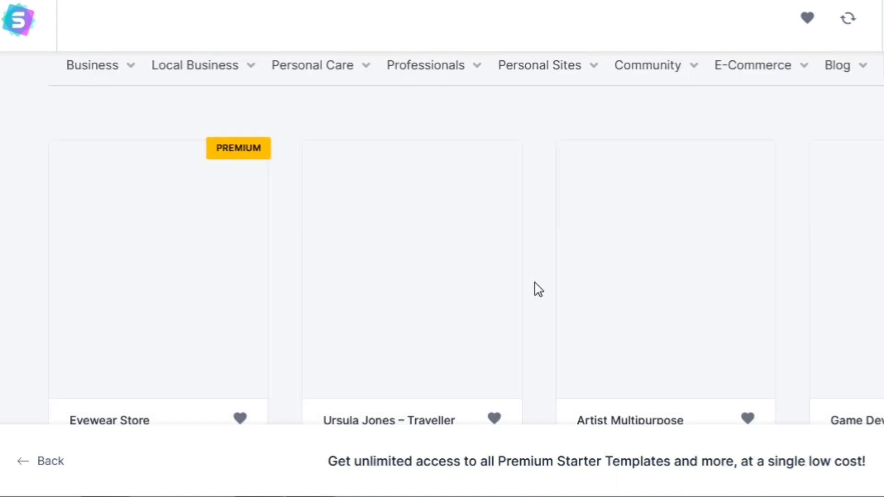
scroll(845, 276, down, 10)
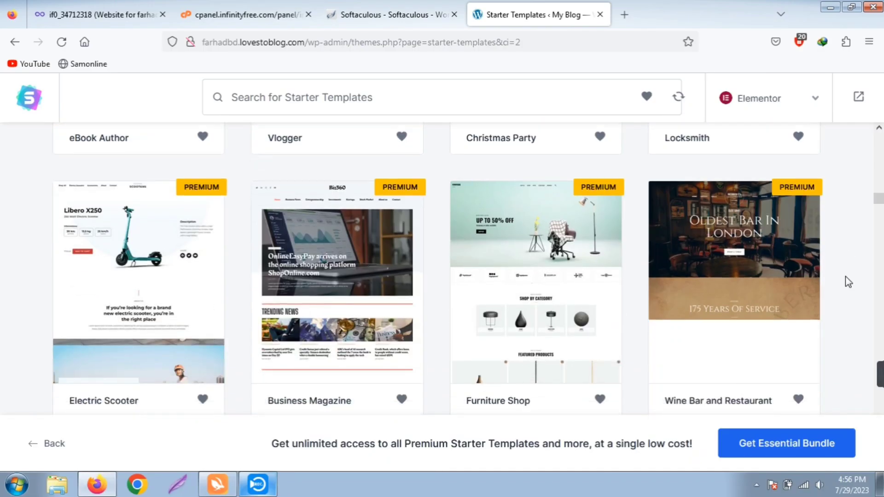
scroll(845, 276, down, 3)
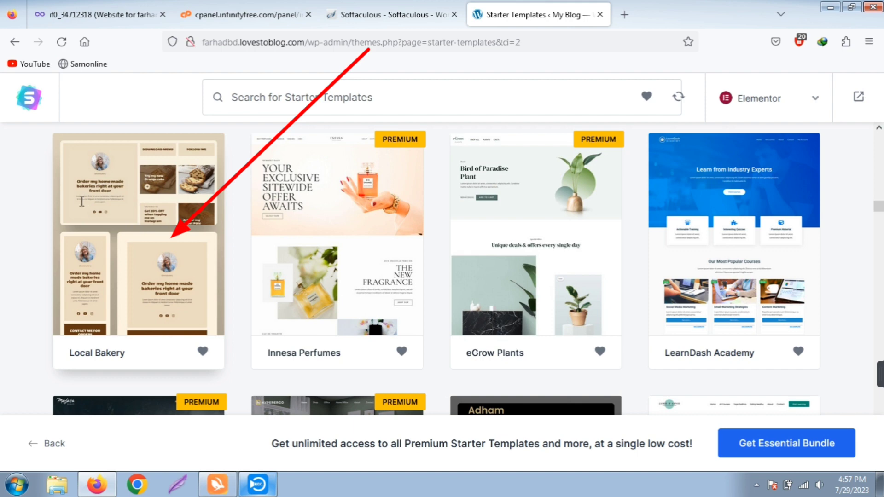
click(138, 230)
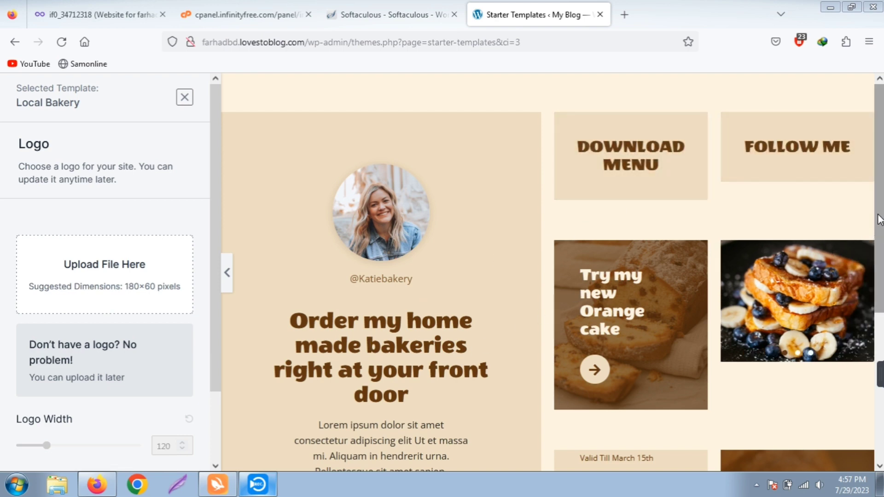
drag(876, 231, 865, 396)
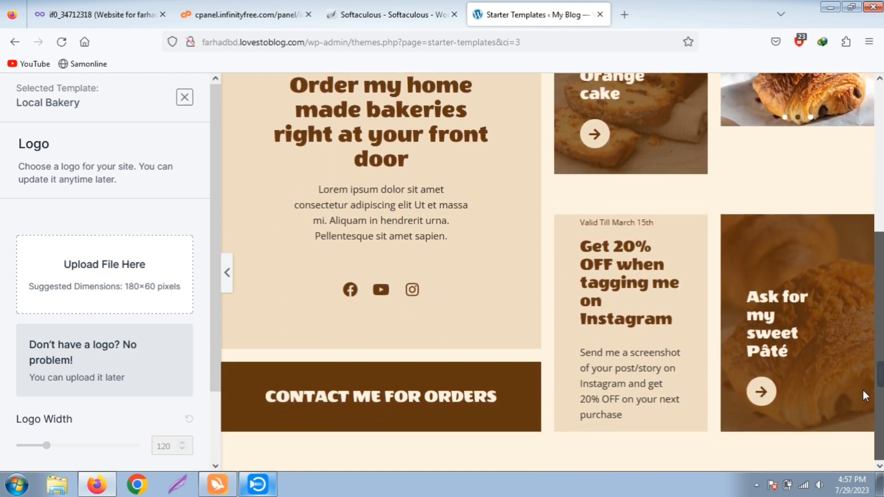
scroll(874, 335, up, 4)
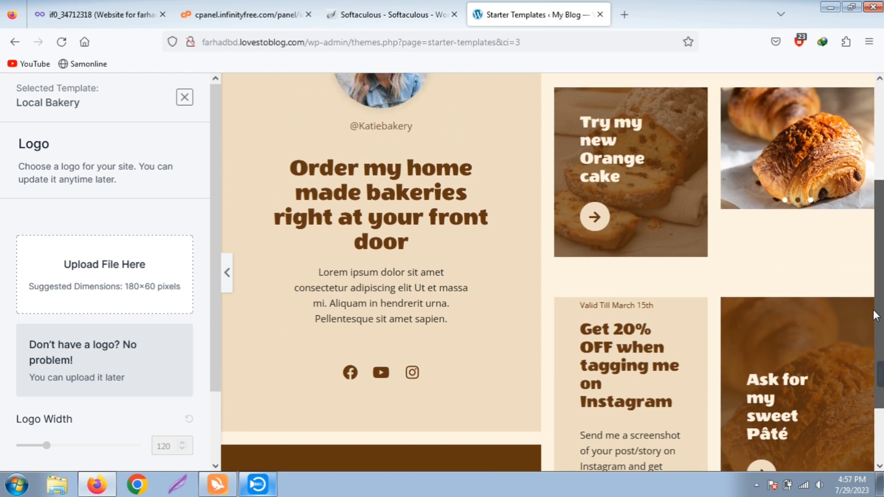
scroll(836, 156, up, 1)
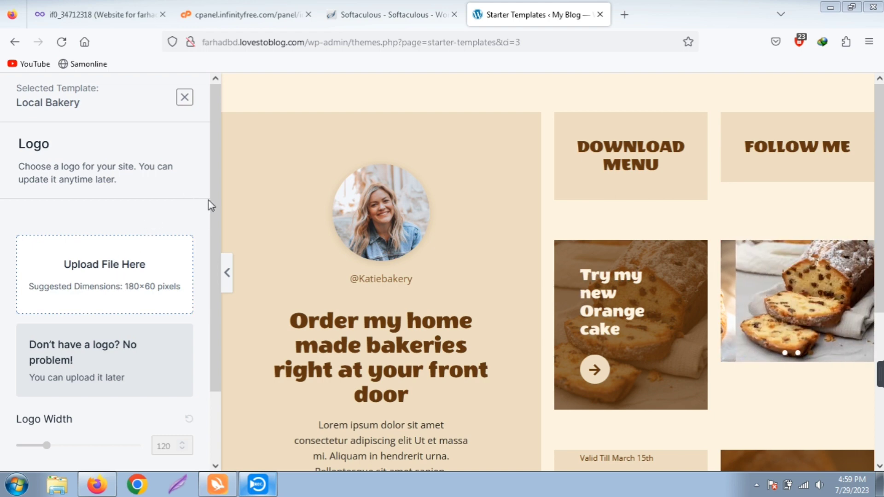
scroll(205, 244, down, 1)
scroll(206, 244, down, 2)
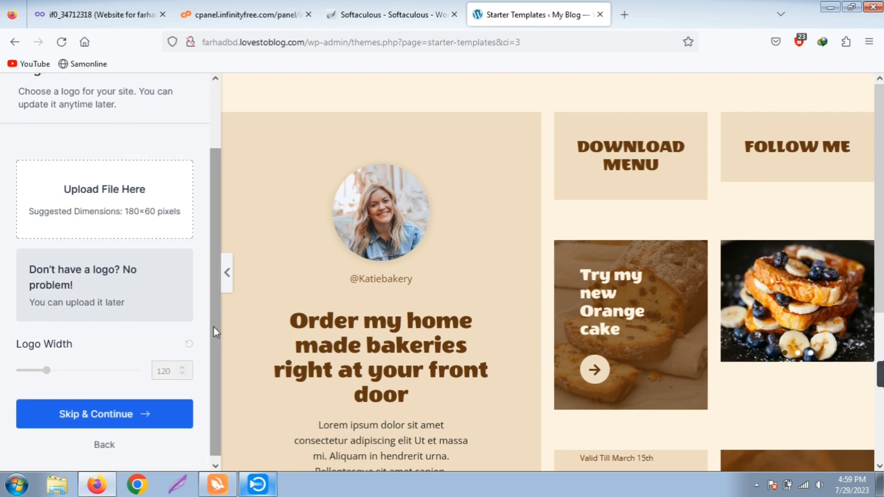
scroll(214, 327, down, 1)
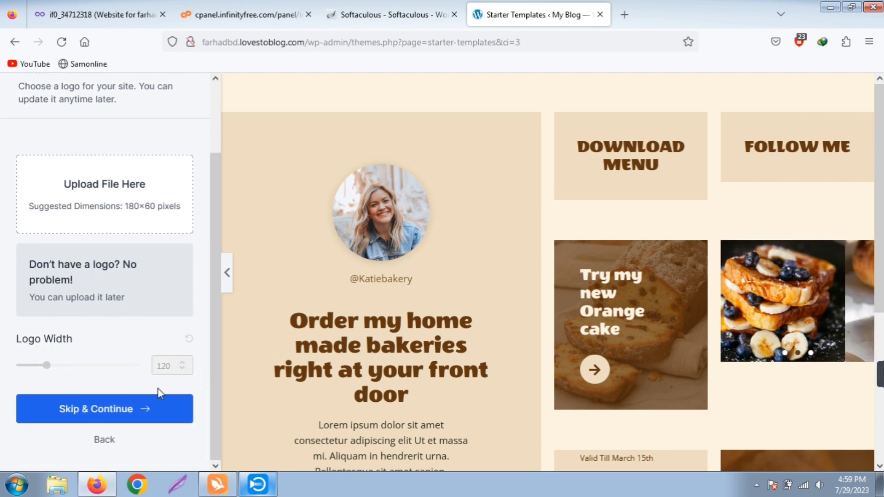
Skip the logo, apply the Poppins / Lato font pairing, and continue to the details form
click(121, 408)
scroll(211, 244, down, 3)
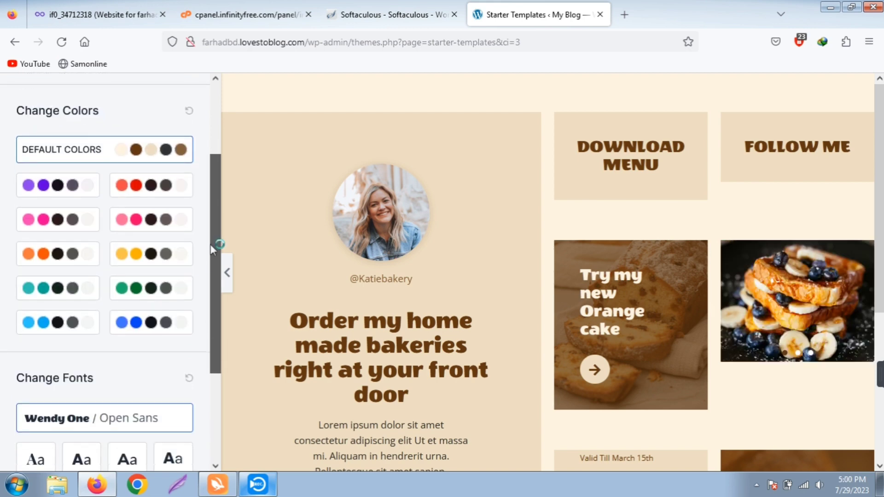
scroll(195, 308, down, 1)
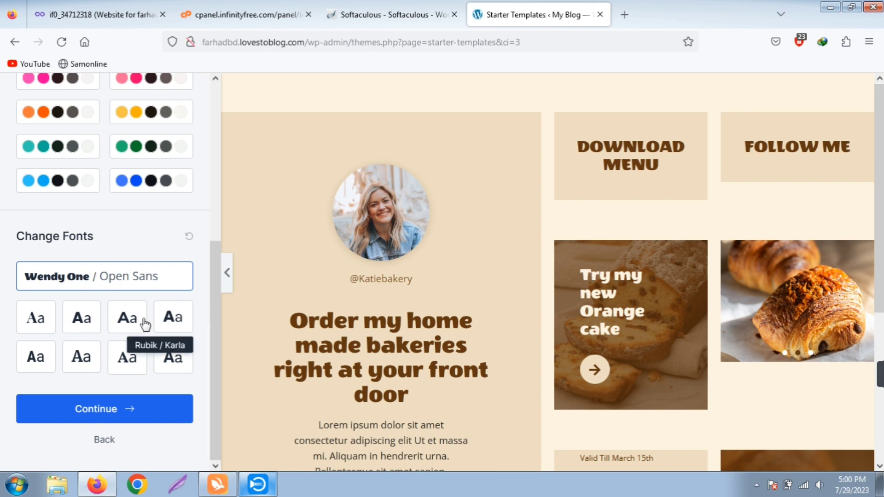
click(82, 323)
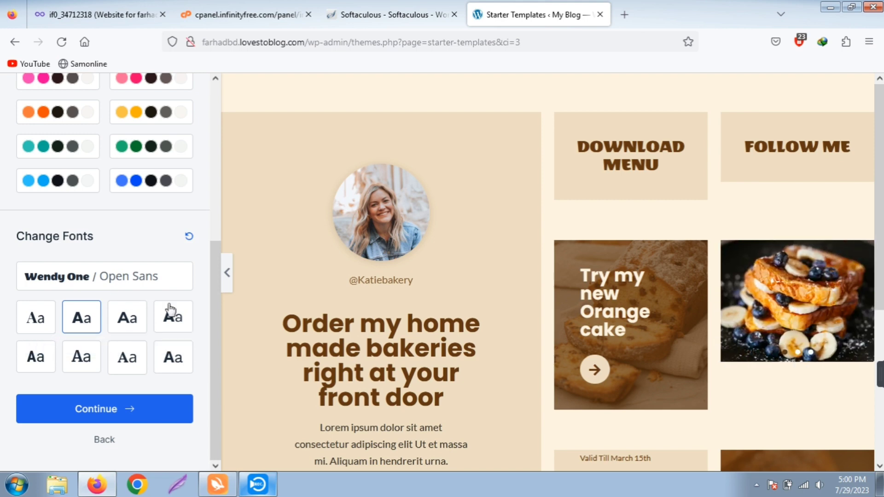
click(88, 410)
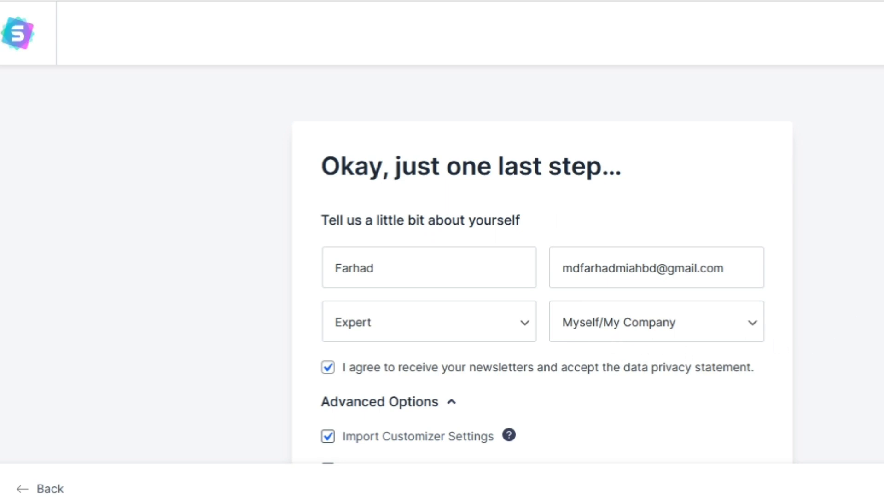
Submit the details to build the Local Bakery site, then view it in a new tab
scroll(542, 265, down, 4)
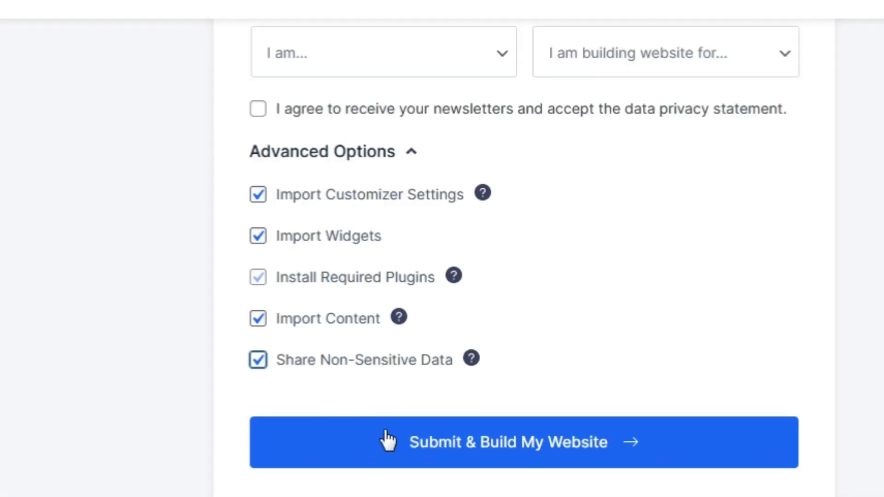
click(429, 436)
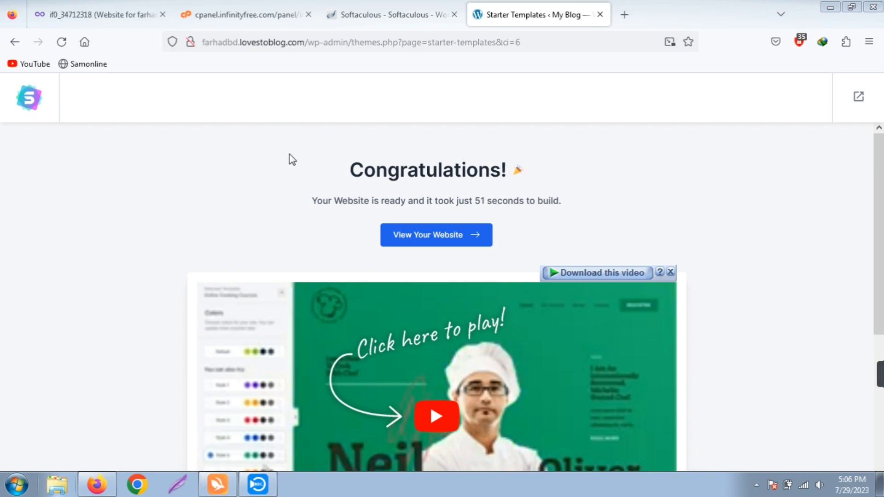
drag(288, 162, 507, 170)
drag(345, 237, 635, 192)
click(550, 162)
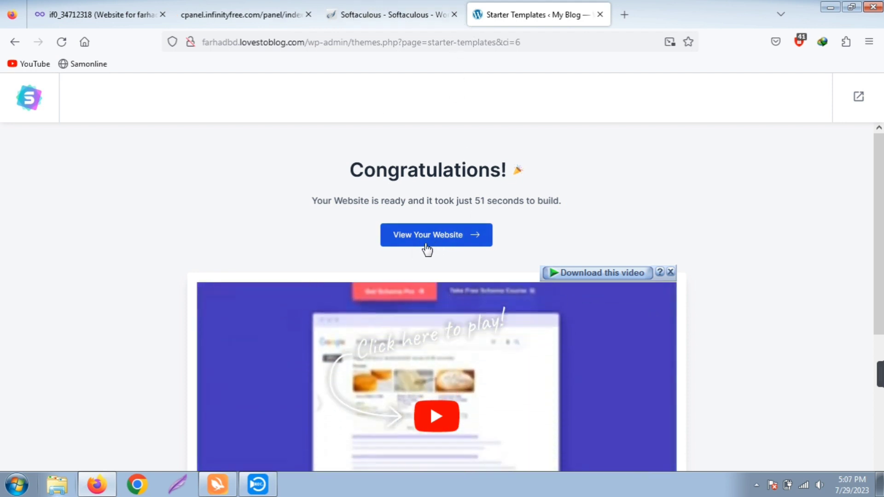
click(469, 236)
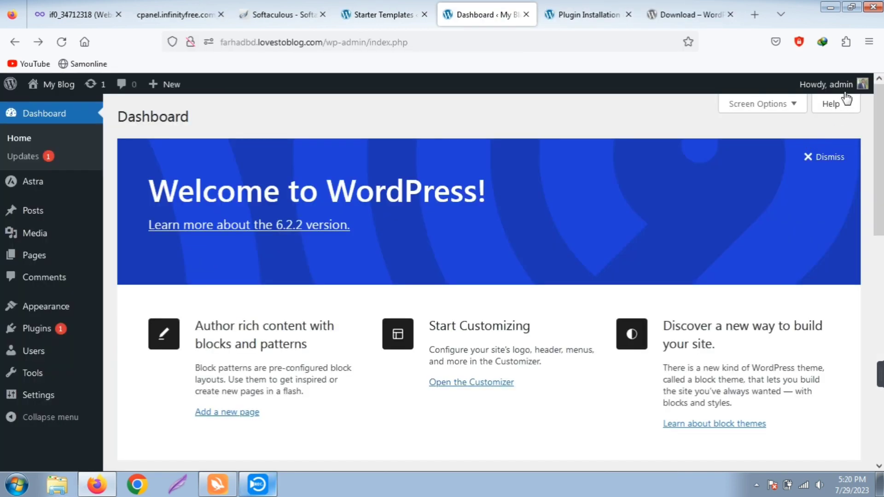
Log out, sign back in as admin with the account password, and decline saving the login
mouse_move(857, 92)
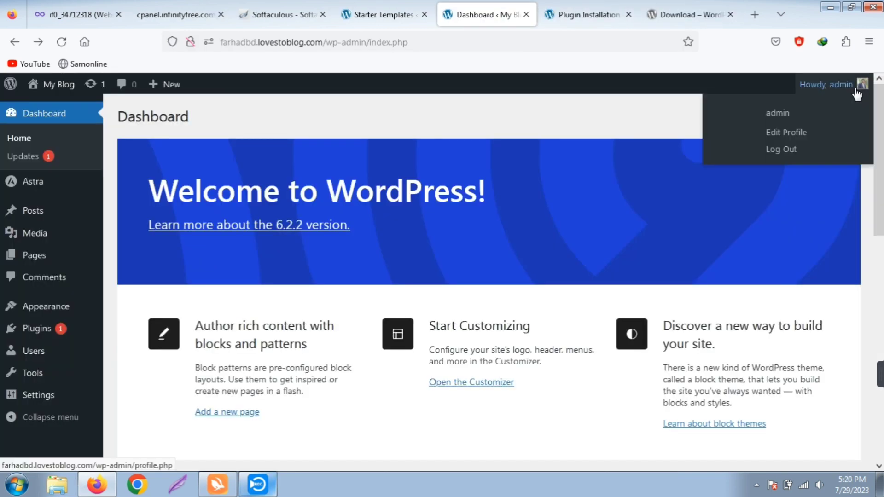
click(790, 151)
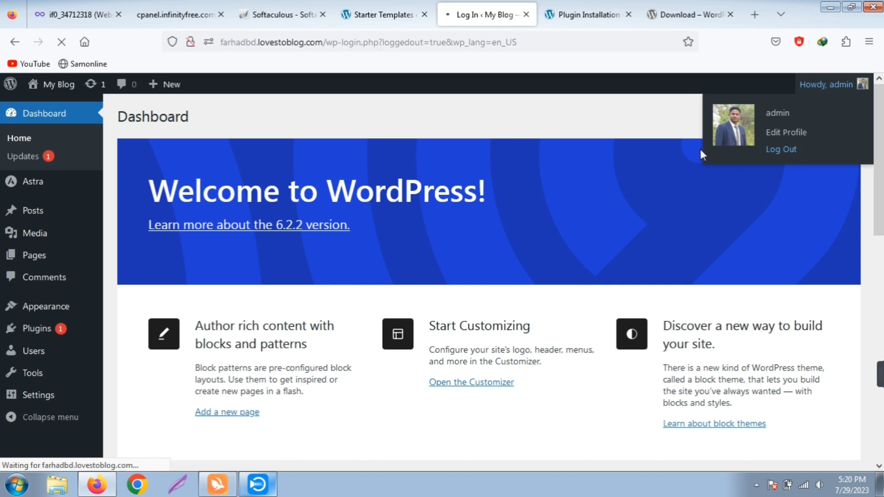
text(admin)
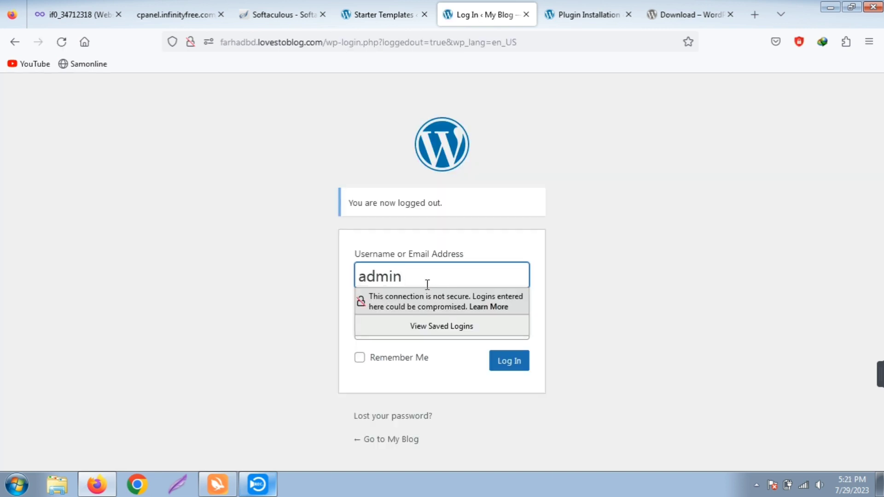
click(321, 344)
click(390, 324)
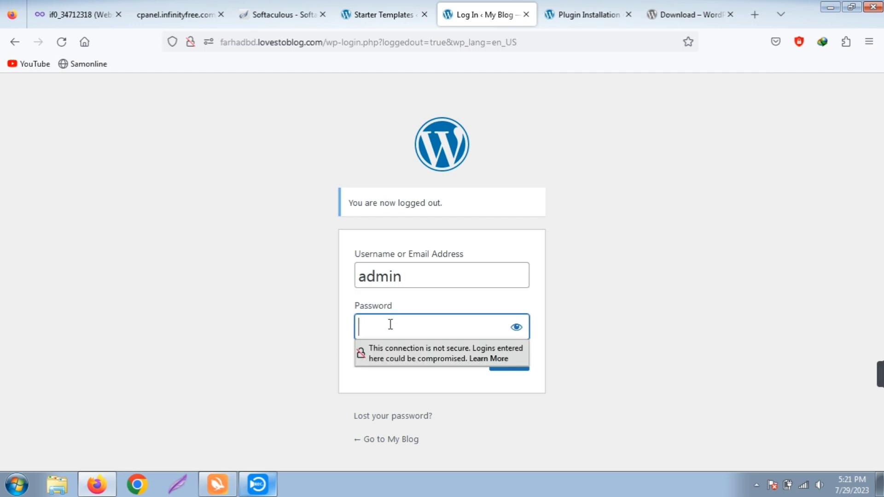
text(••)
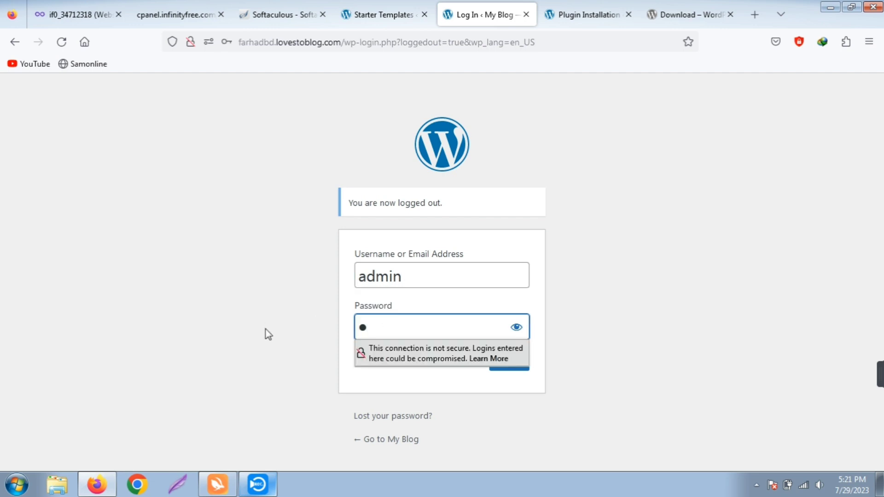
text(••••••)
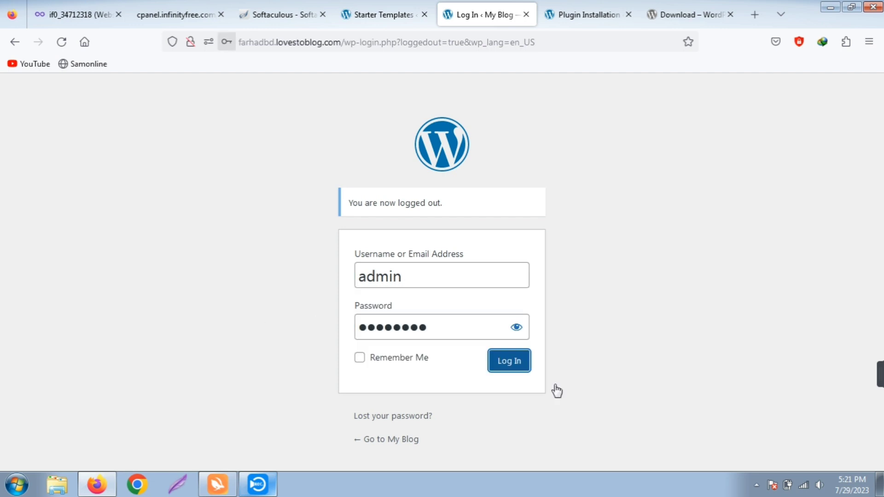
key(Return)
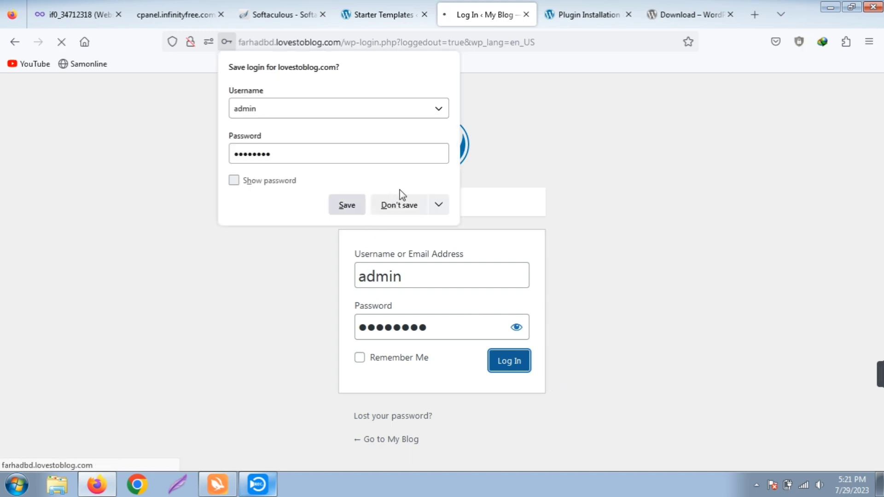
click(398, 204)
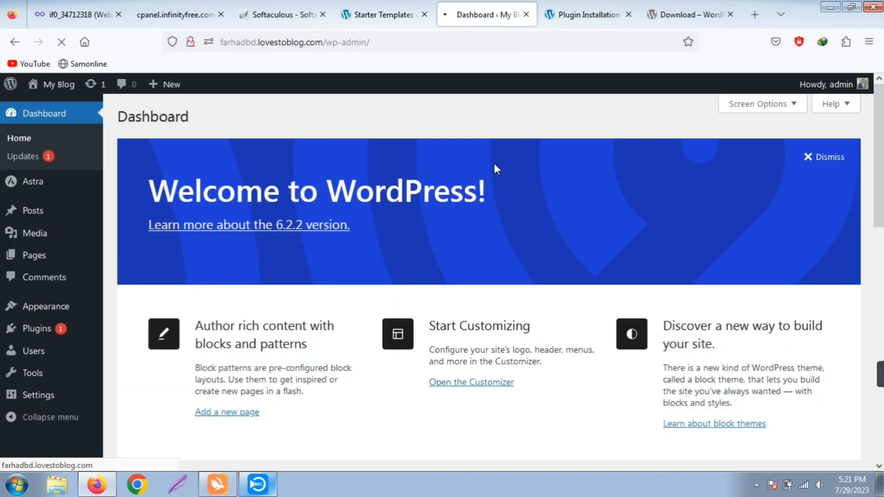
scroll(816, 233, down, 4)
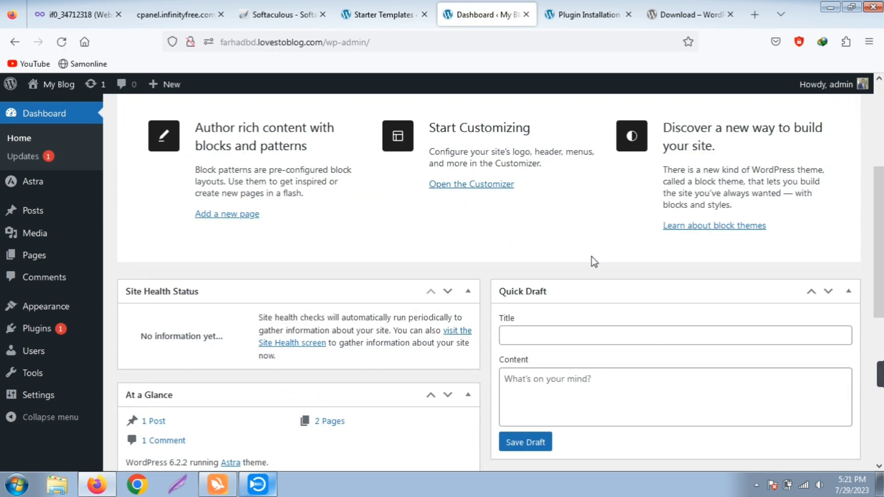
scroll(553, 257, down, 3)
scroll(533, 257, up, 6)
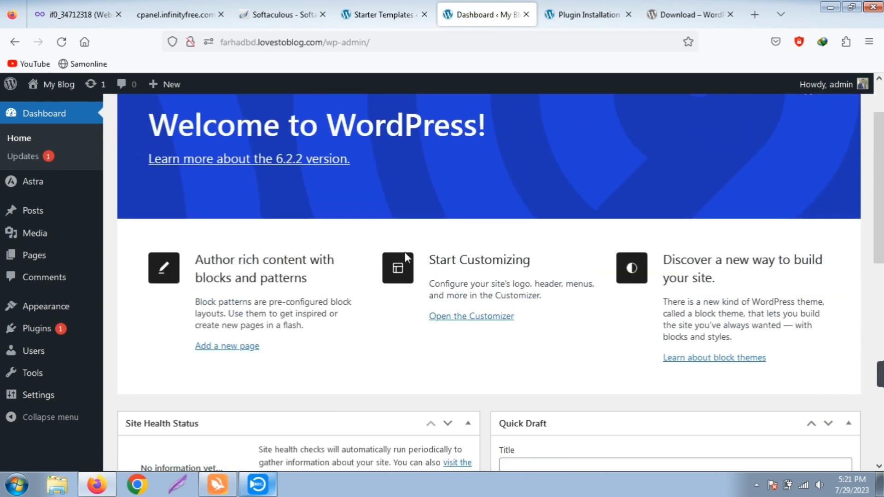
scroll(318, 322, down, 3)
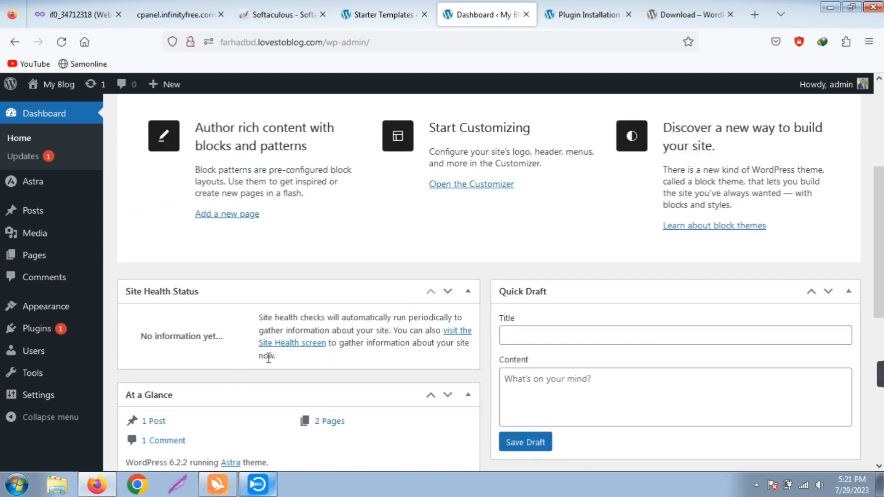
scroll(269, 358, down, 2)
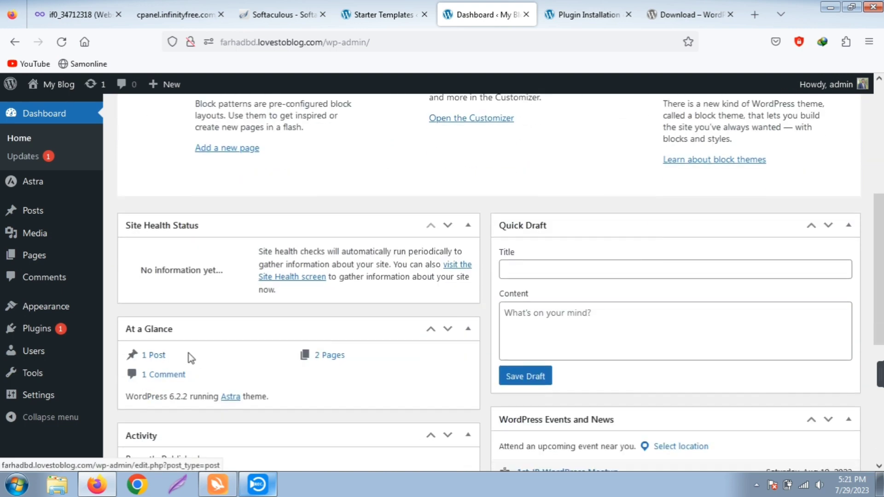
scroll(401, 338, down, 1)
scroll(395, 343, down, 5)
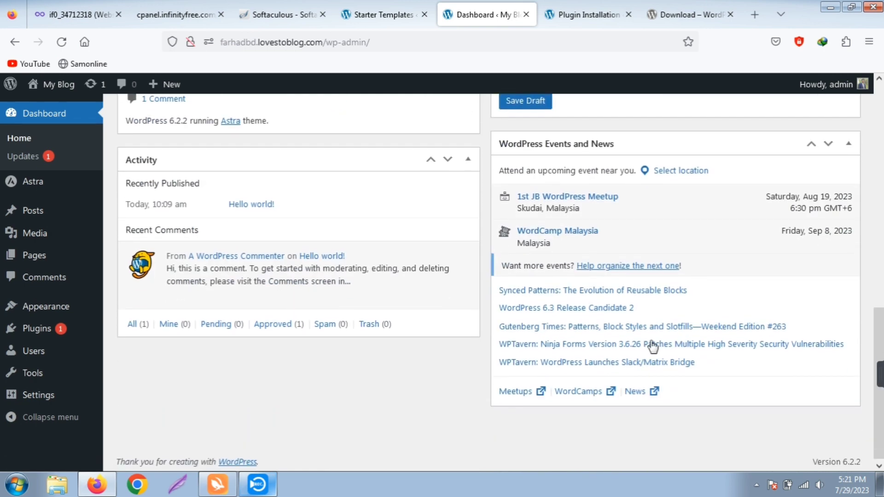